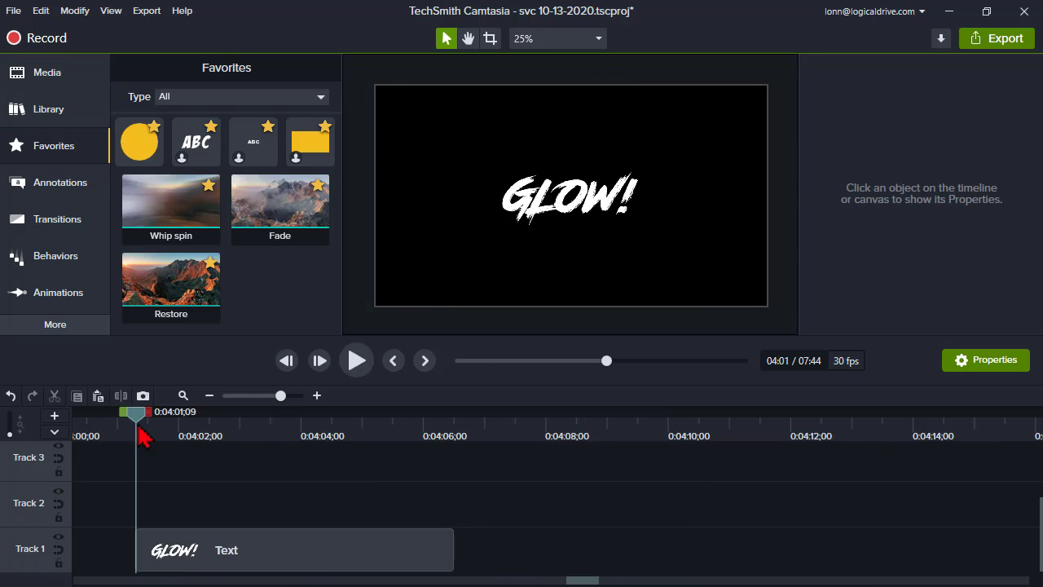
- Apply the Glow visual effect to the GLOW! text clip on Track 1
left_click(41, 332)
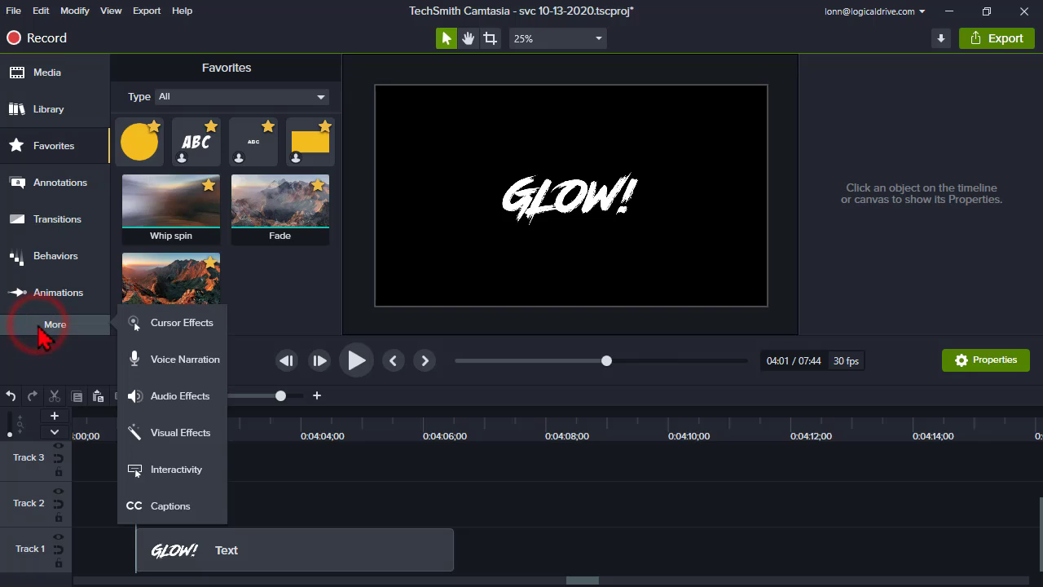
left_click(211, 438)
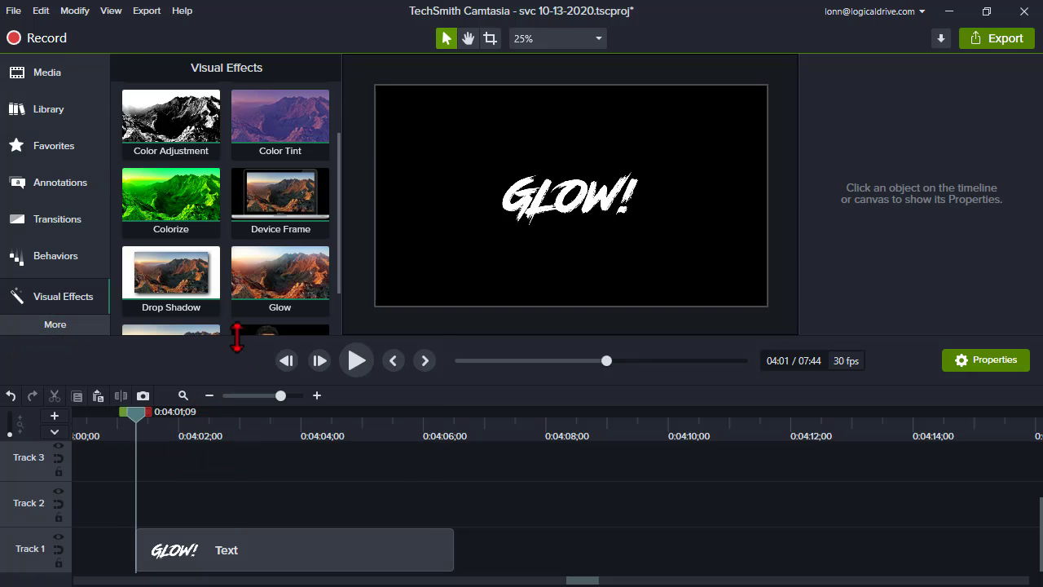
mouse_move(277, 278)
left_click(273, 562)
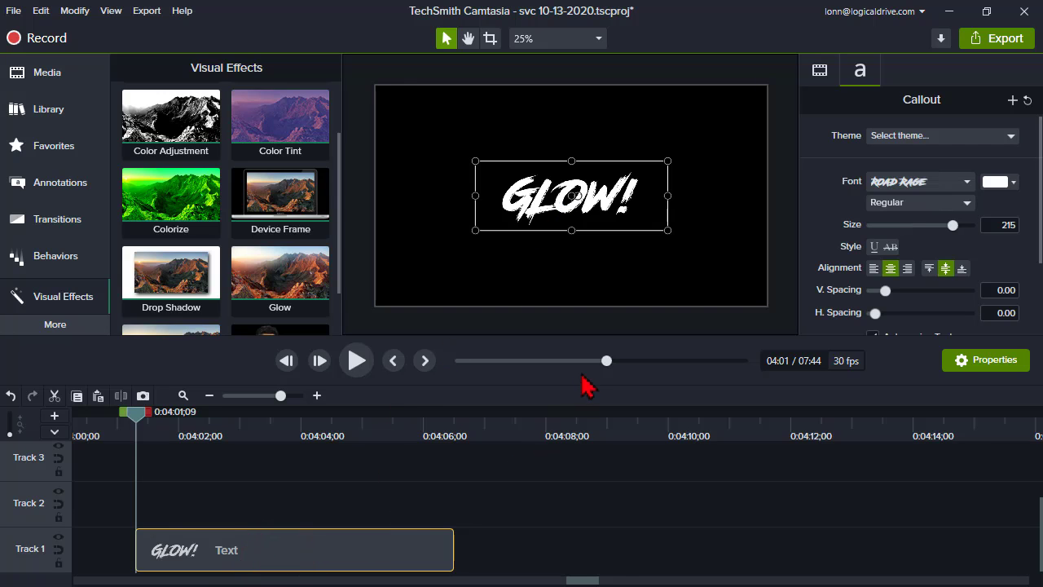
right_click(569, 197)
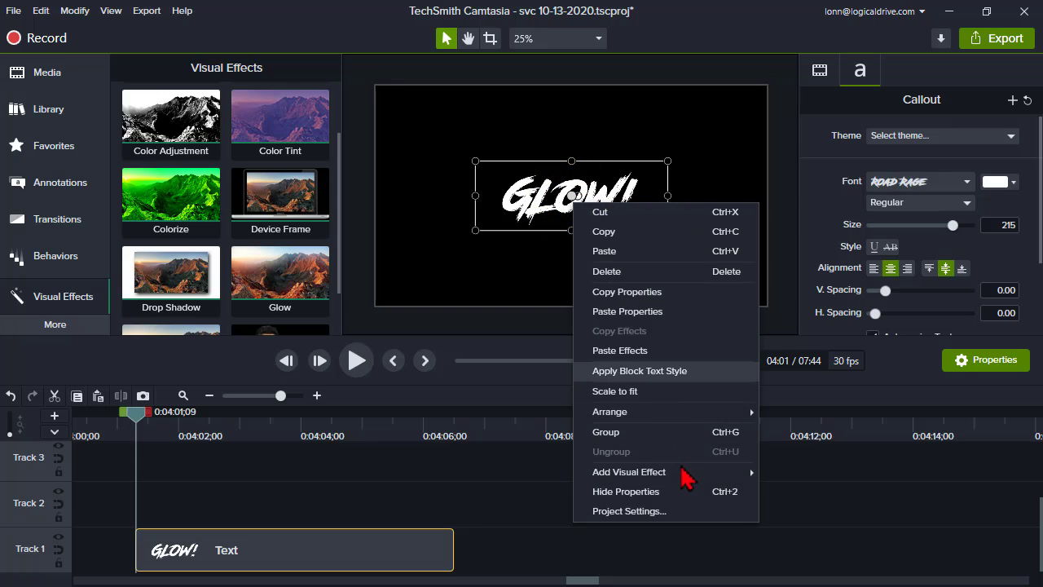
mouse_move(682, 479)
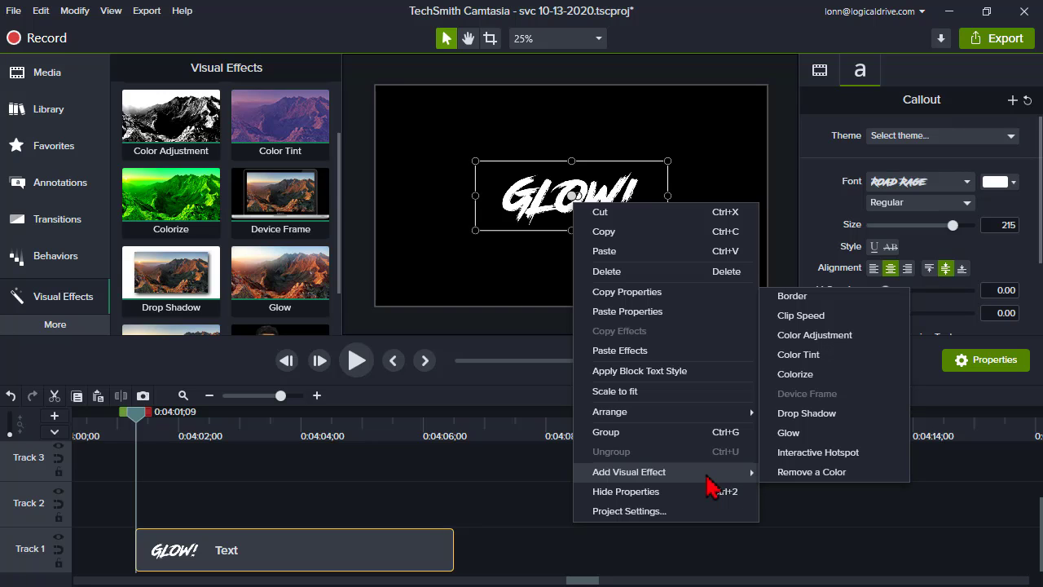
left_click(789, 435)
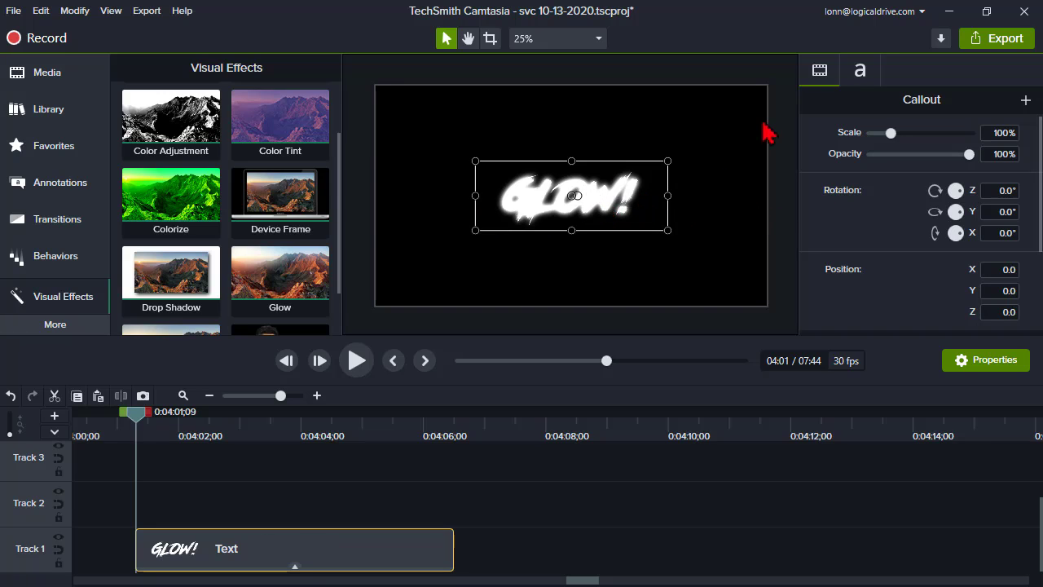
- Enlarge the GLOW! text to font size 400, and set its glow to a radius of 43% and an intensity of 58%
left_click(859, 70)
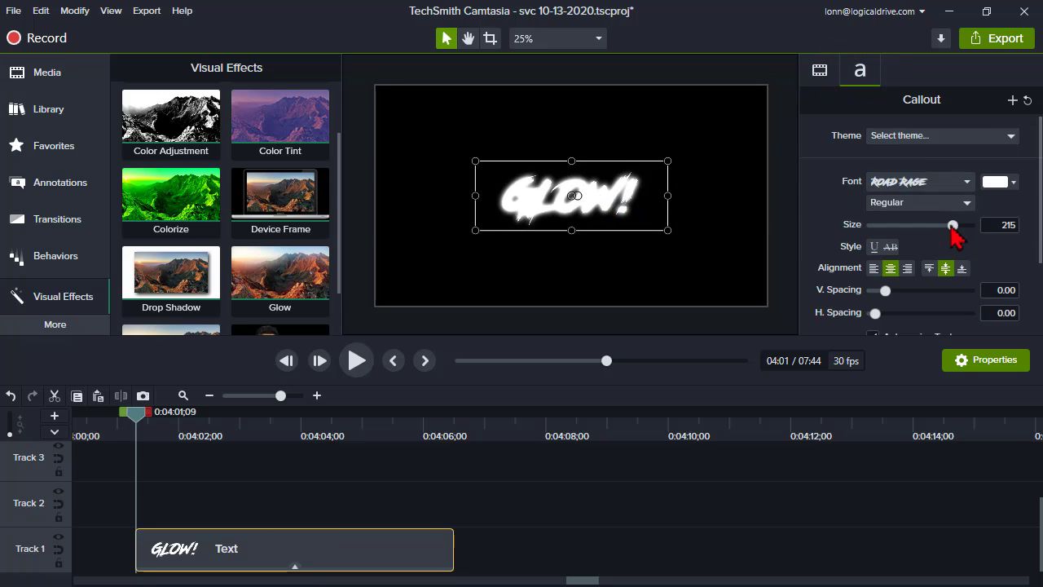
left_click_drag(953, 225, 986, 237)
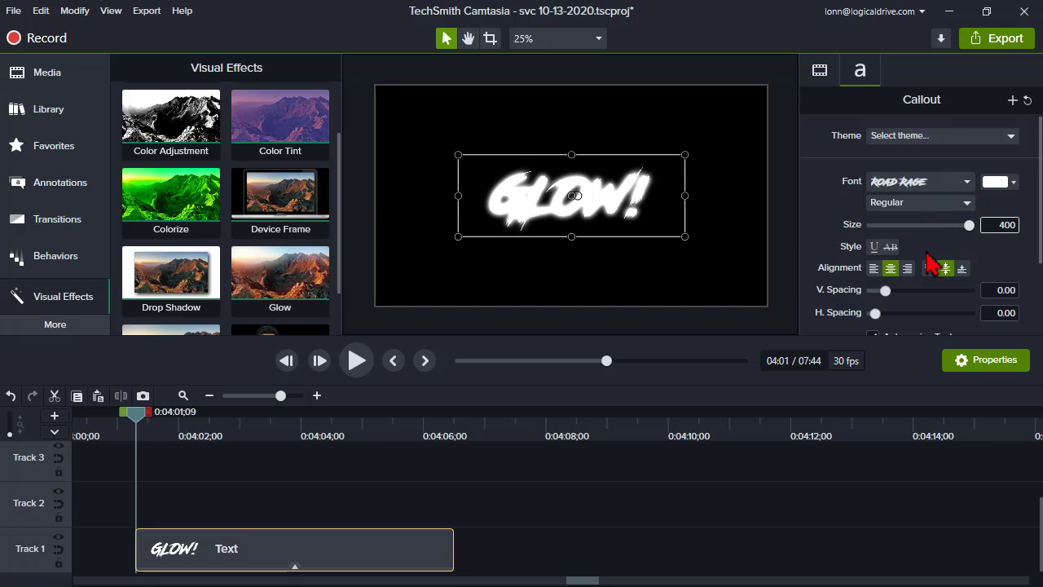
left_click(819, 71)
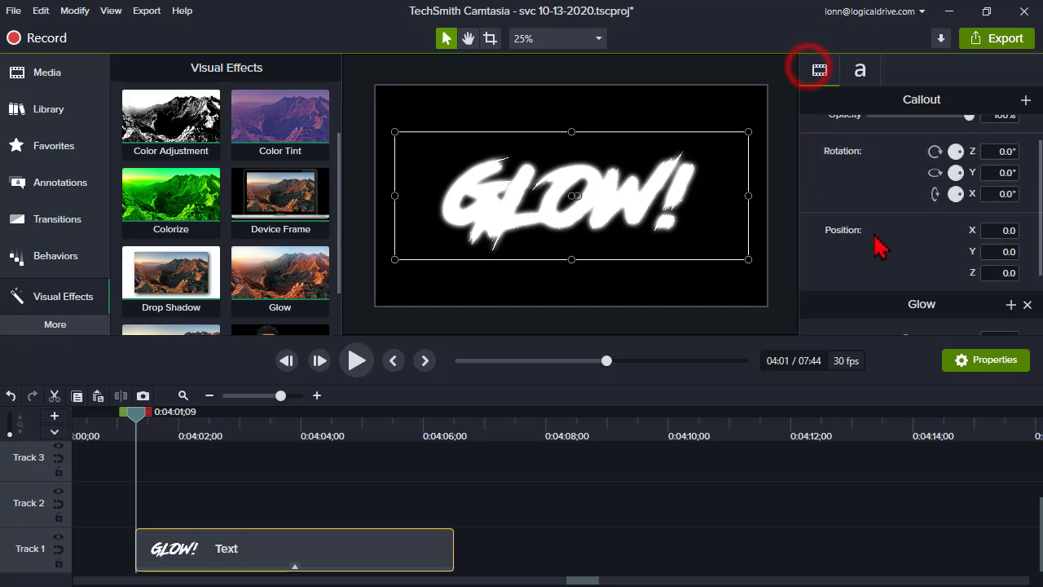
scroll(875, 236, "down", 3)
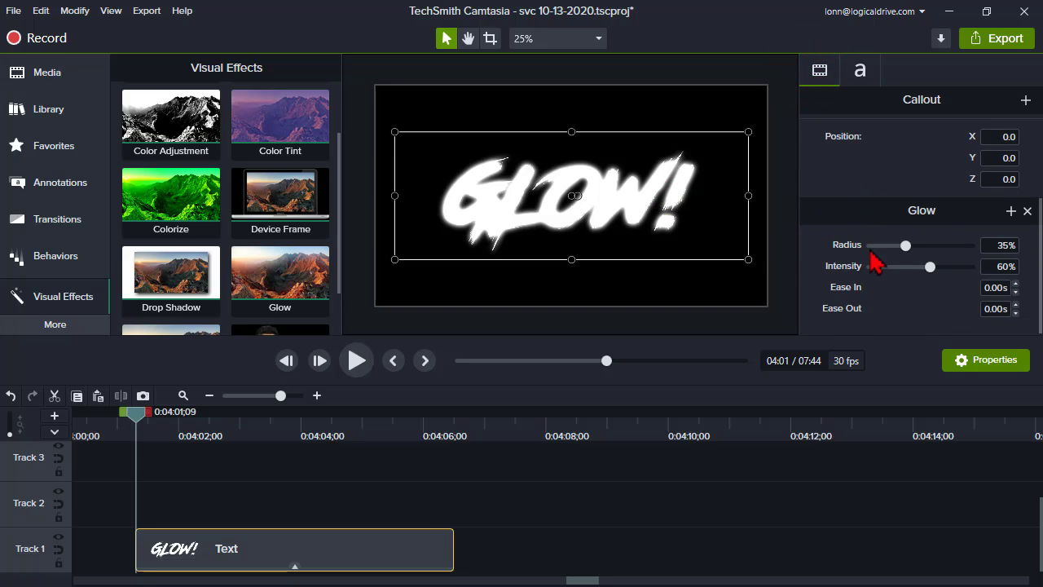
left_click_drag(906, 247, 955, 250)
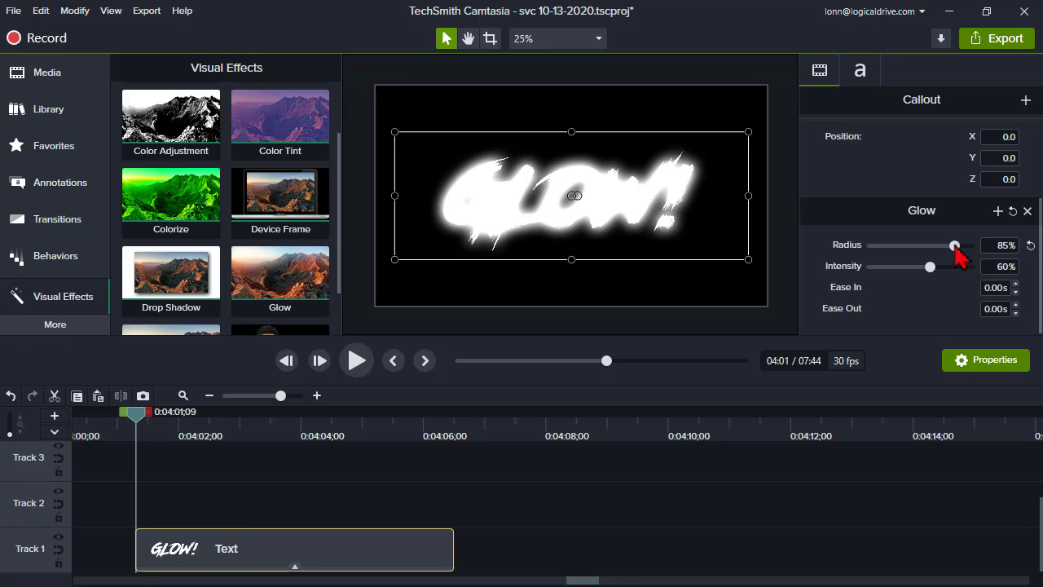
left_click_drag(958, 254, 978, 274)
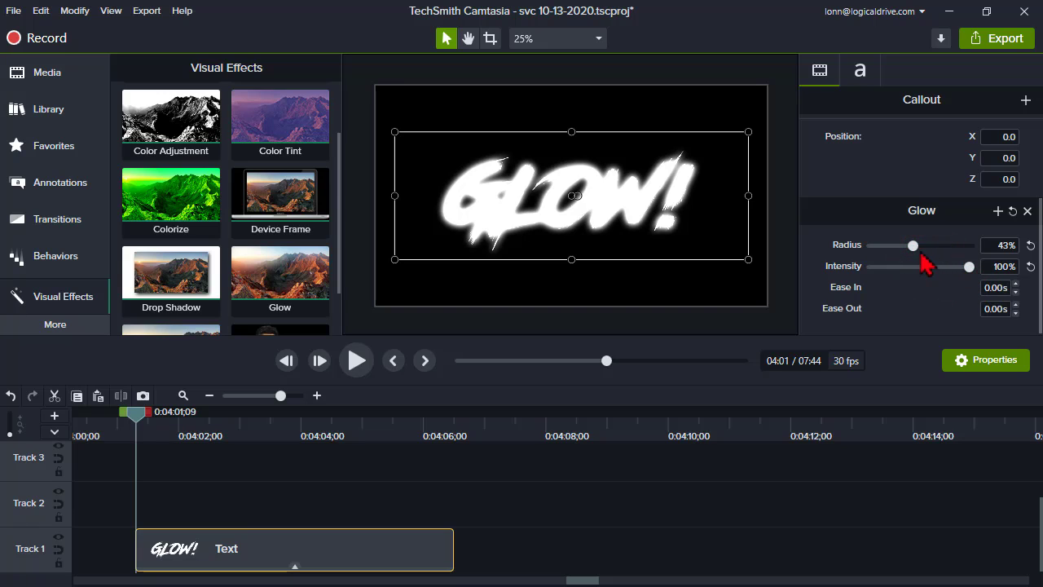
left_click_drag(970, 269, 926, 275)
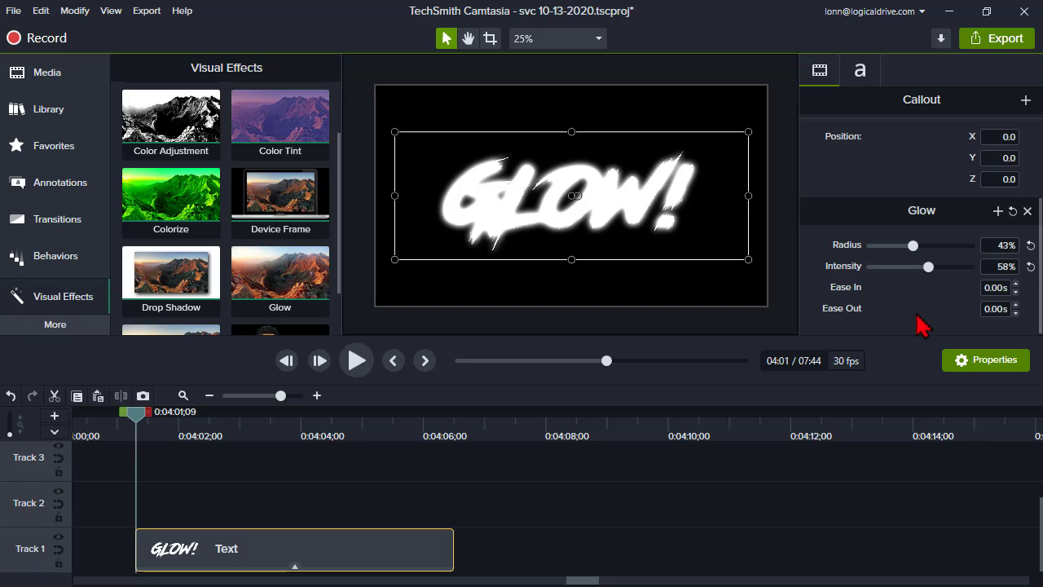
- Set the glow's ease-in and ease-out to 1 second each and preview the text clip
left_click(1001, 288)
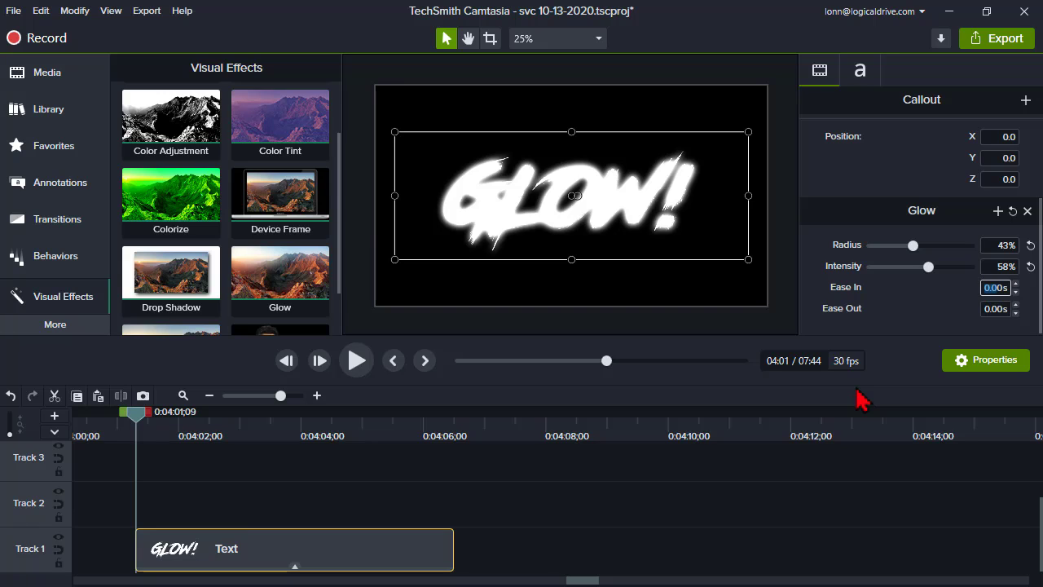
type("1s")
left_click(994, 309)
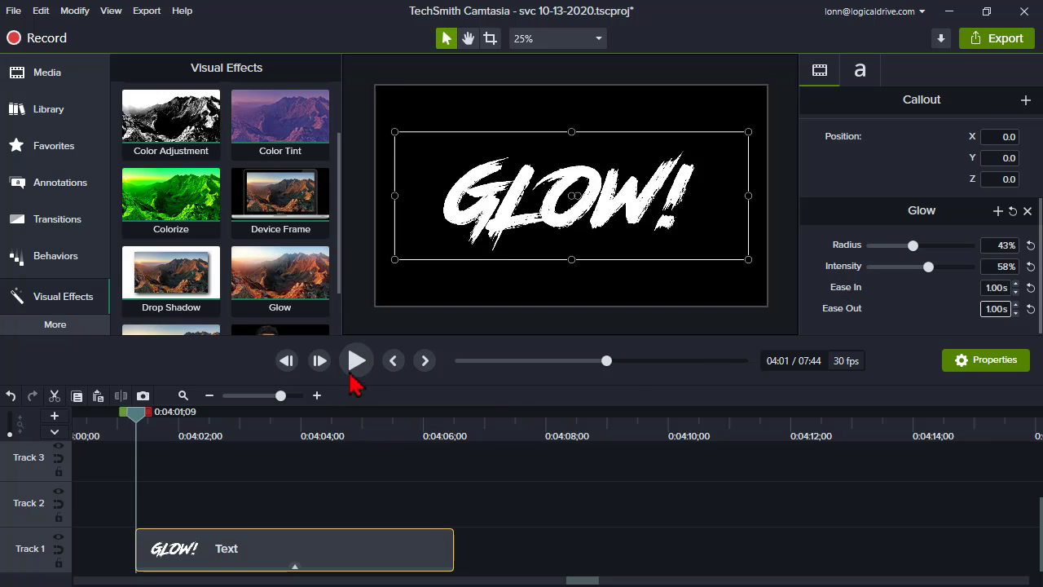
left_click(355, 361)
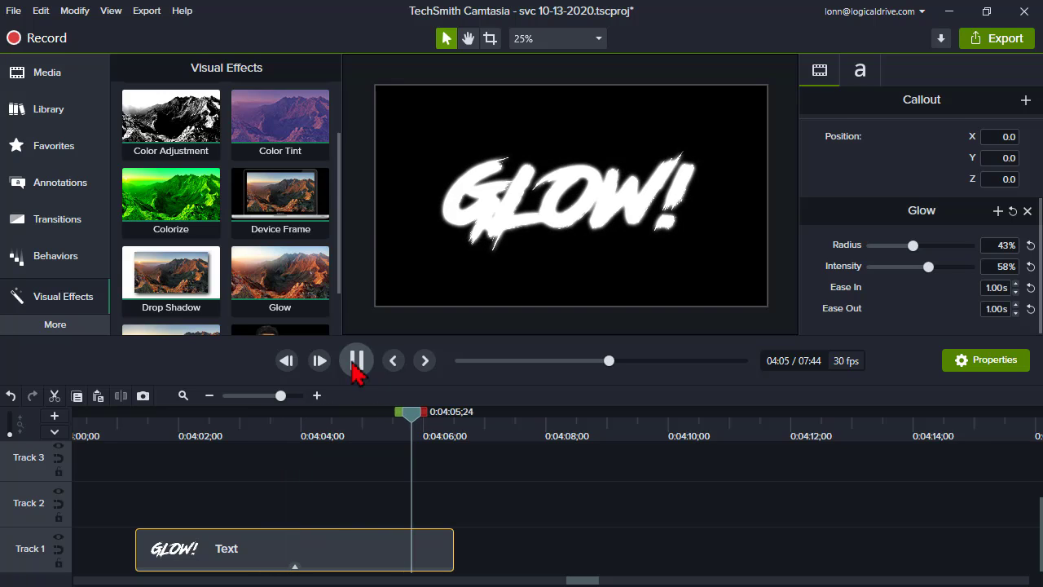
left_click(357, 361)
- Place the playhead at 4:02 and reset the glow's ease-in and ease-out to their defaults
left_click(181, 429)
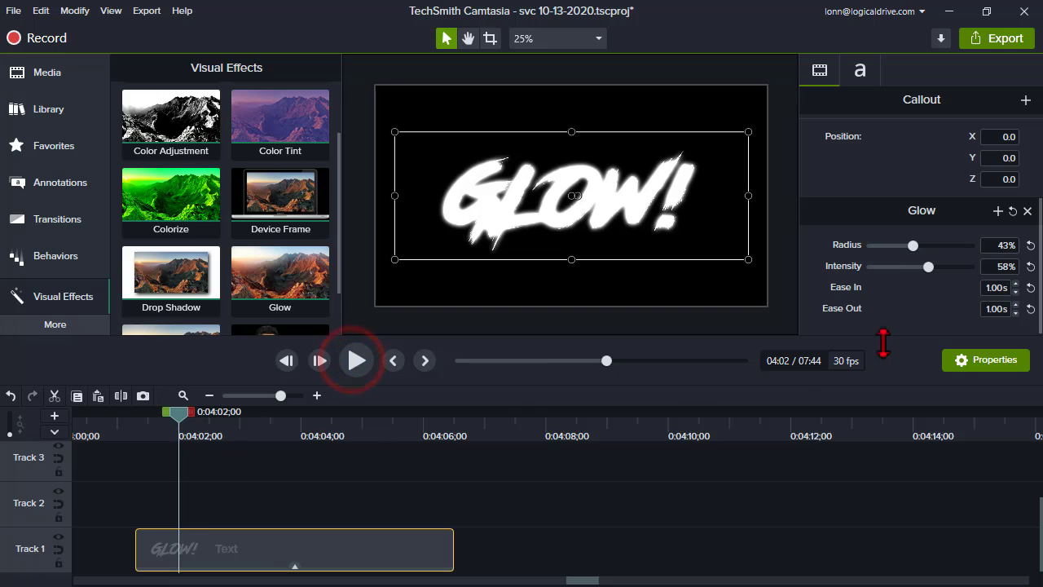
left_click(1031, 287)
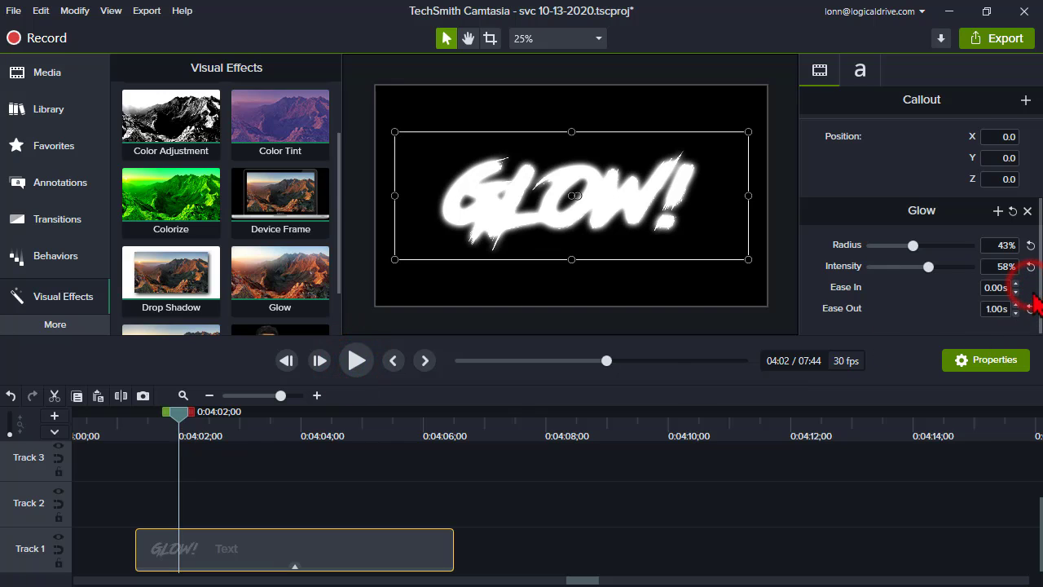
left_click(1031, 308)
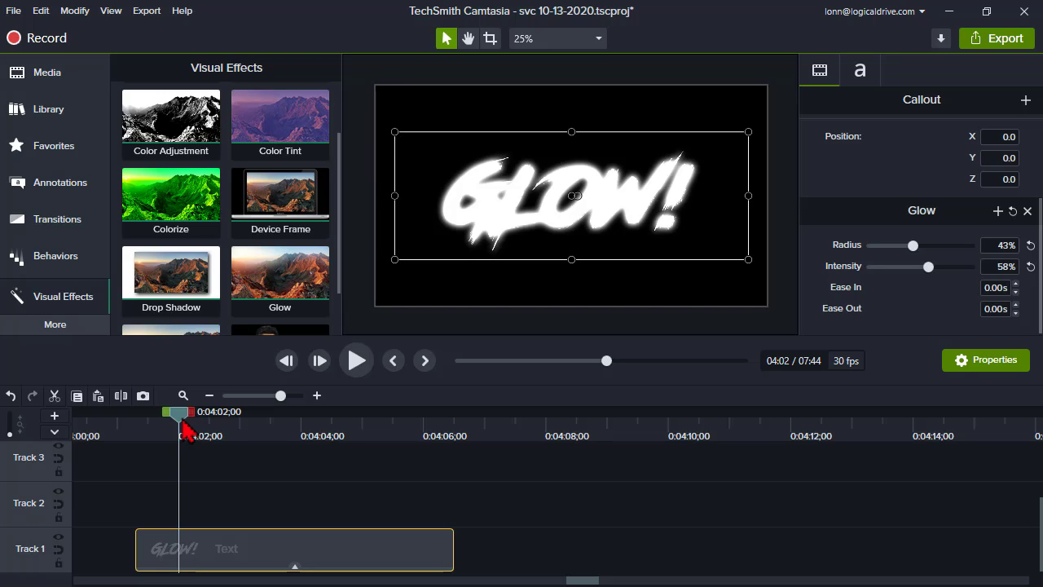
- Expand the text clip's effects and trim the glow to run from just after 4:02 to about 4:03
left_click(293, 564)
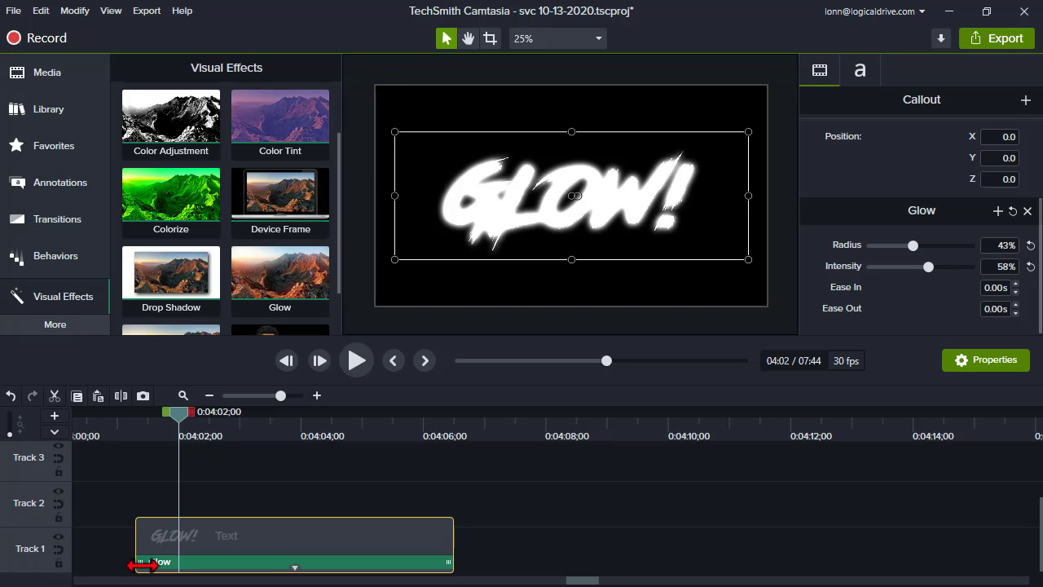
left_click_drag(142, 564, 201, 562)
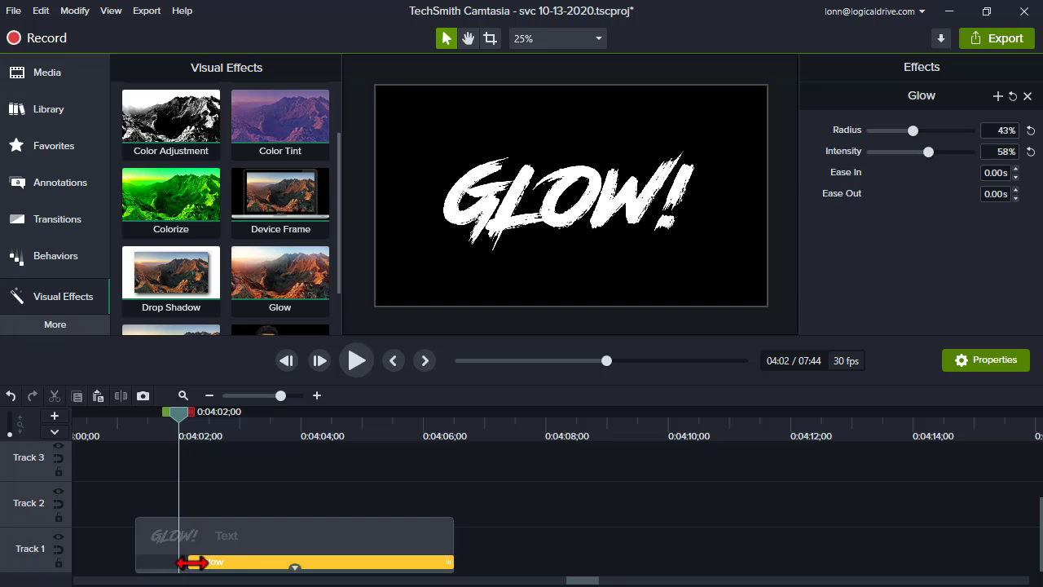
left_click_drag(193, 562, 193, 562)
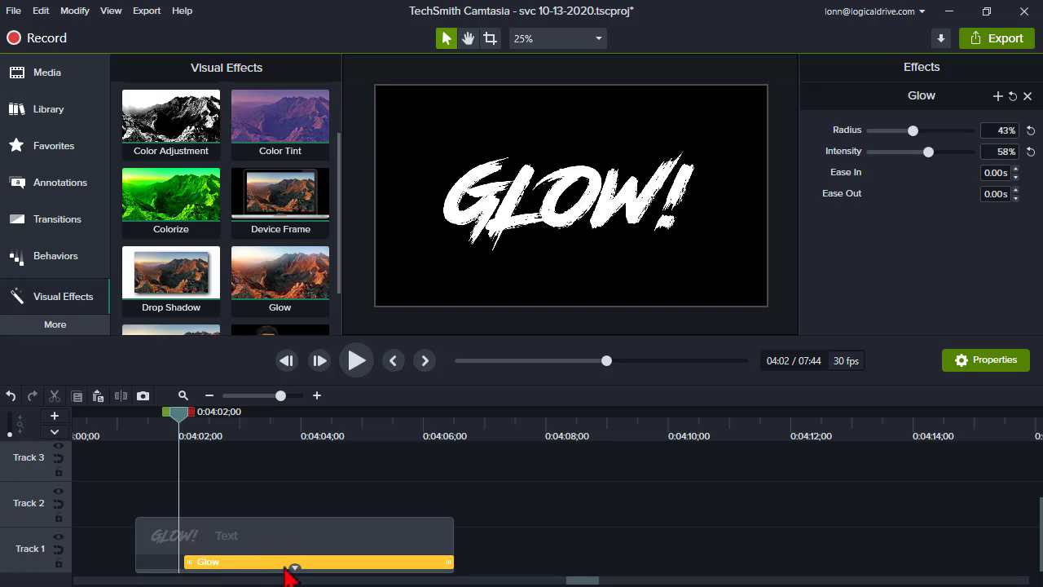
left_click_drag(453, 563, 402, 563)
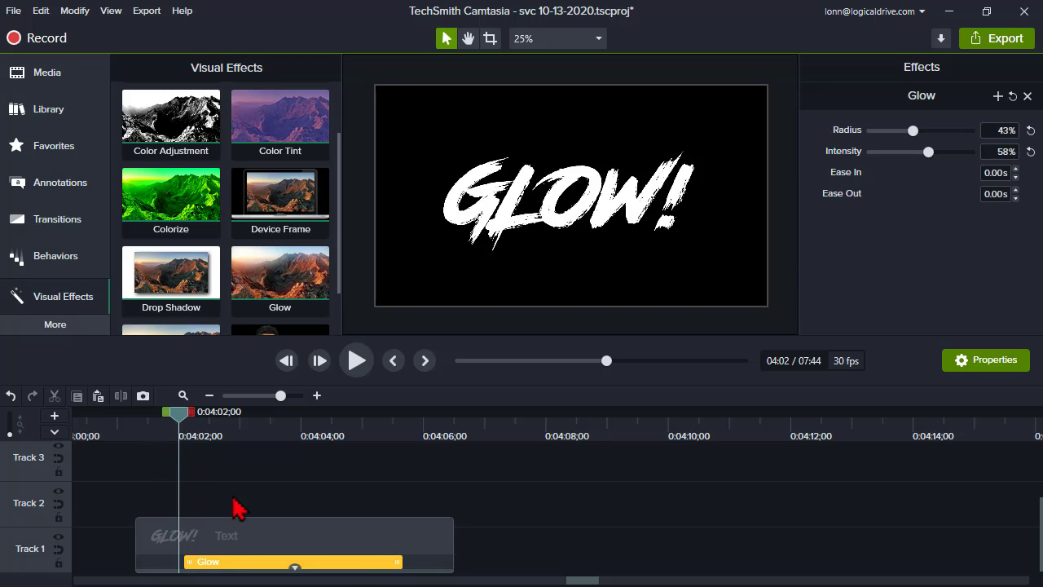
left_click(189, 562)
mouse_move(189, 561)
left_mouse_down()
mouse_move(216, 562)
mouse_move(195, 562)
left_mouse_up()
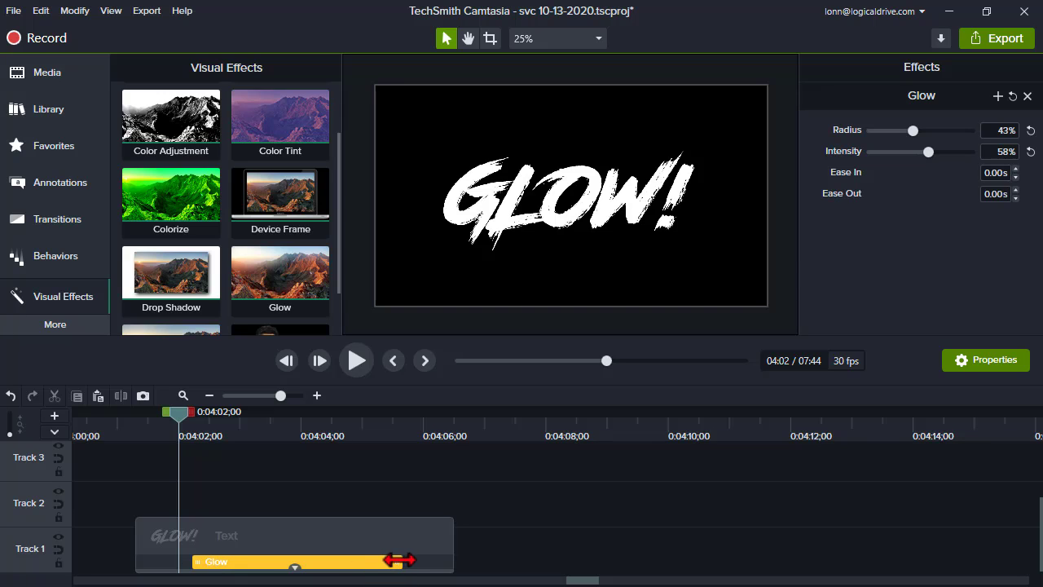
left_click_drag(399, 561, 238, 567)
- Check the trimmed glow's time range on the timeline and play the clip from about 4:01;15
left_click_drag(178, 413, 259, 425)
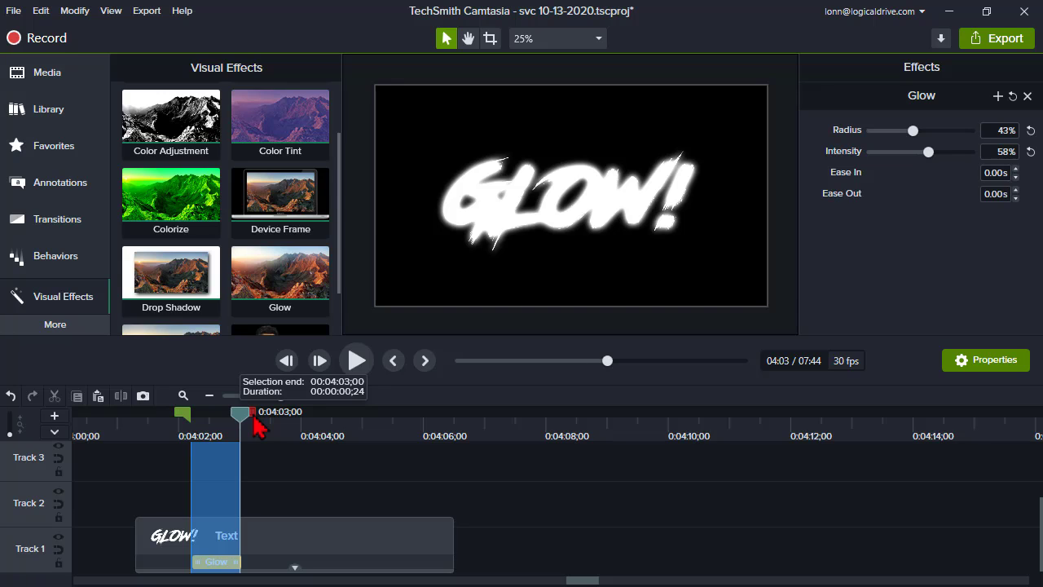
left_click(146, 422)
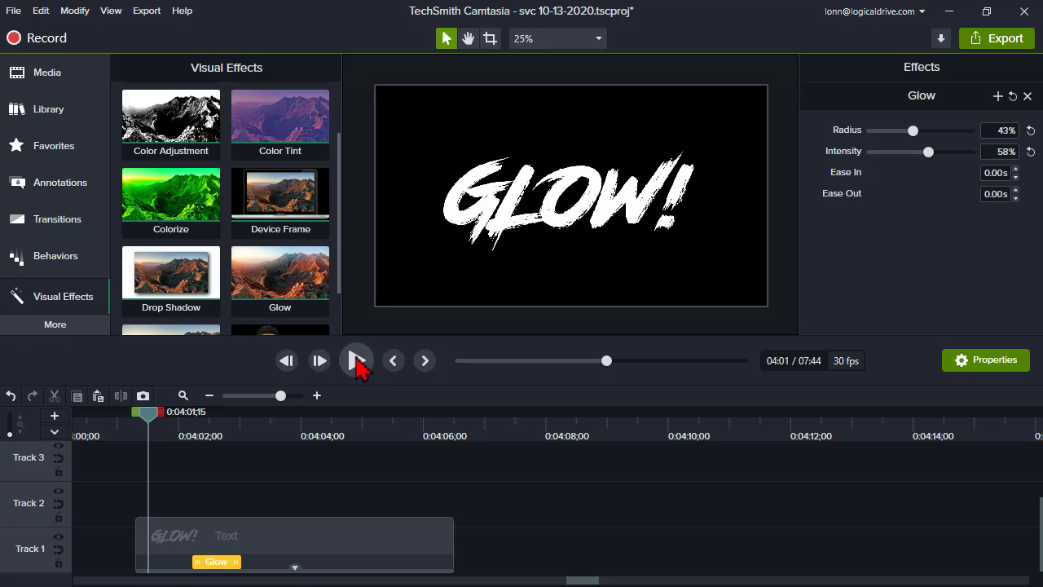
left_click(356, 360)
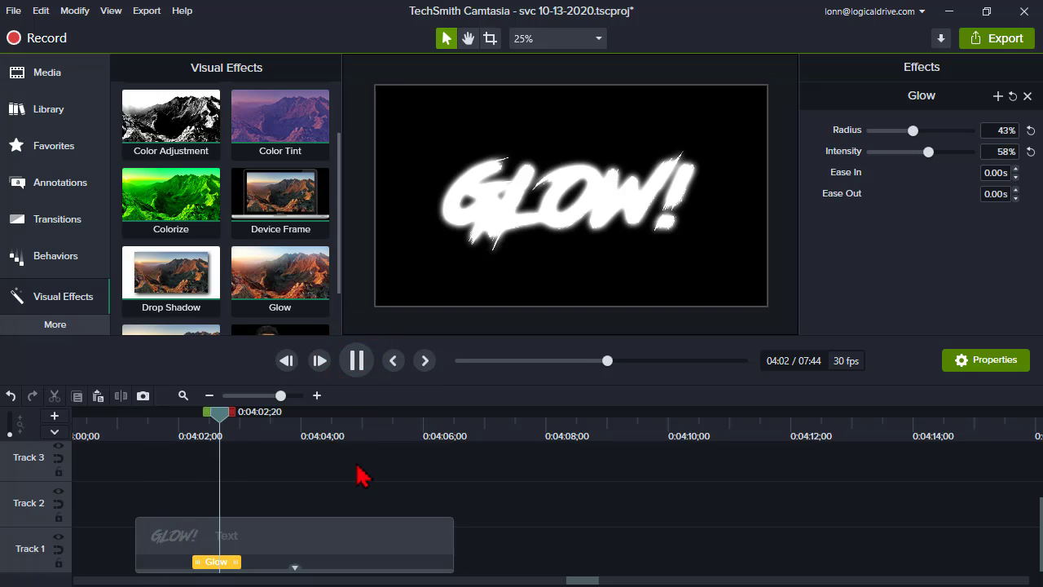
left_click(356, 364)
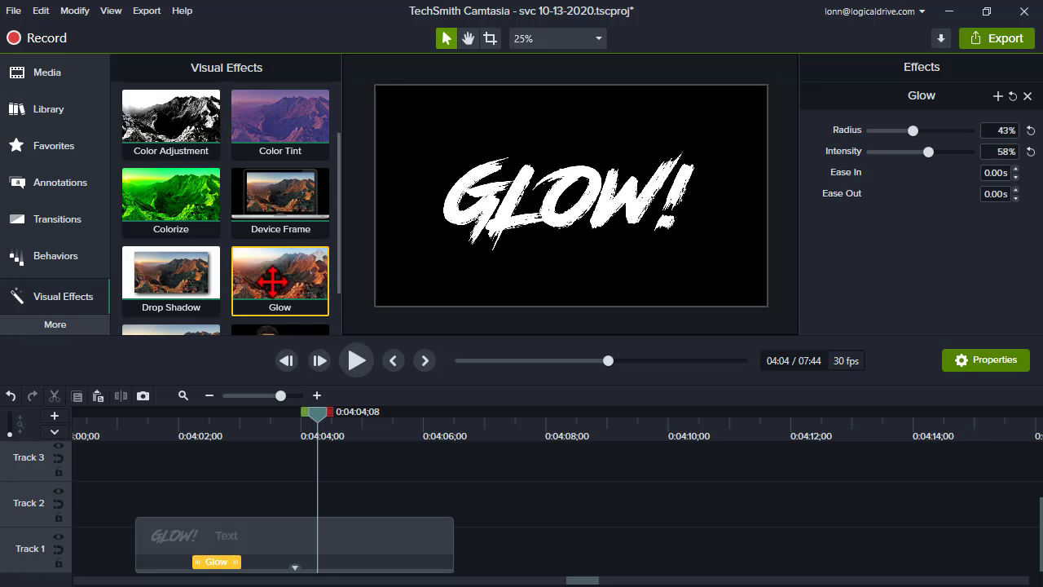
- Add a second Glow effect to the text clip and trim it to run from about 4:03.3 to 4:04.2
left_click_drag(273, 281, 320, 580)
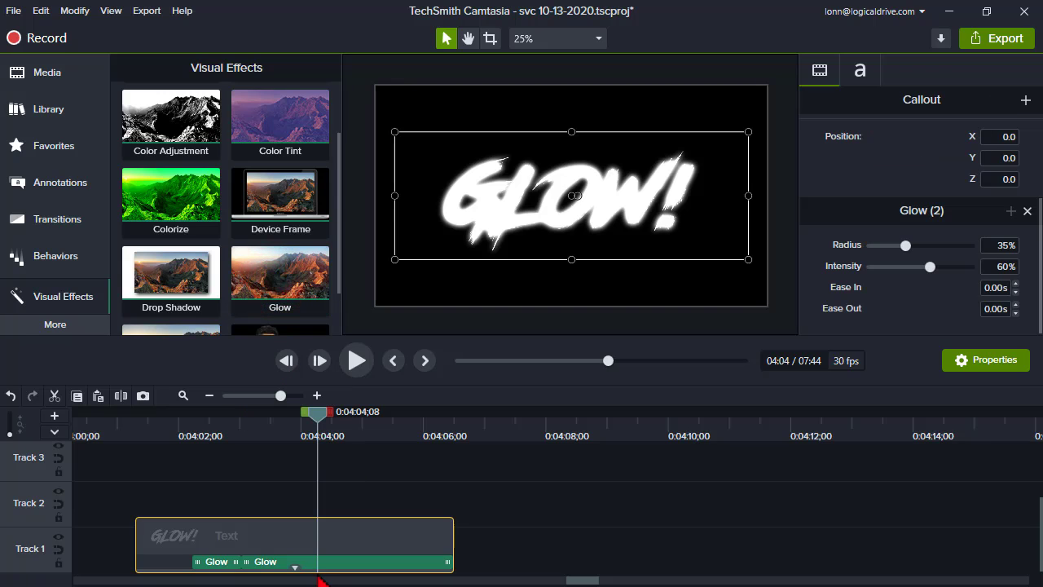
left_click_drag(244, 563, 310, 577)
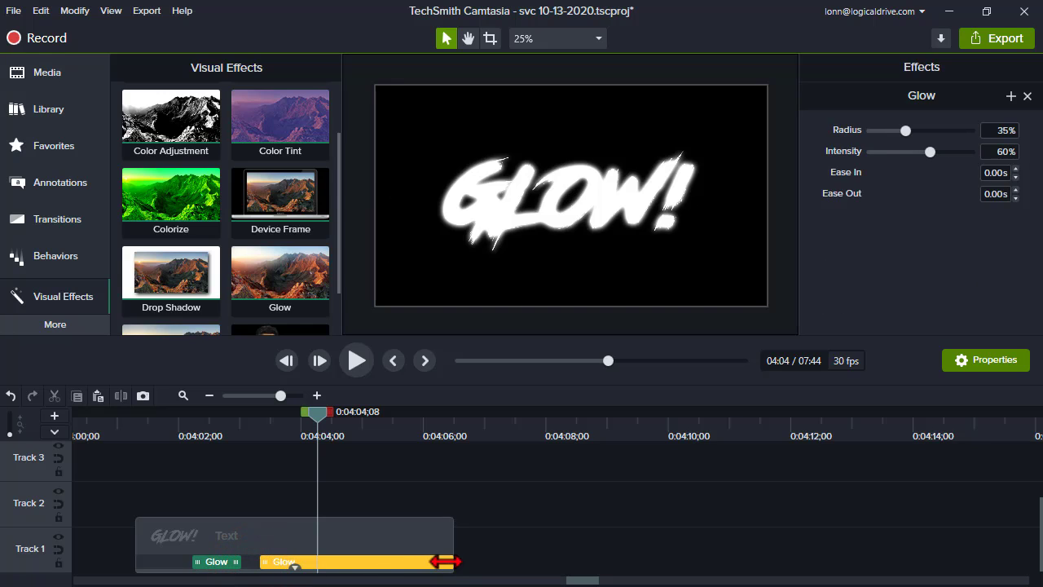
left_click_drag(448, 561, 310, 568)
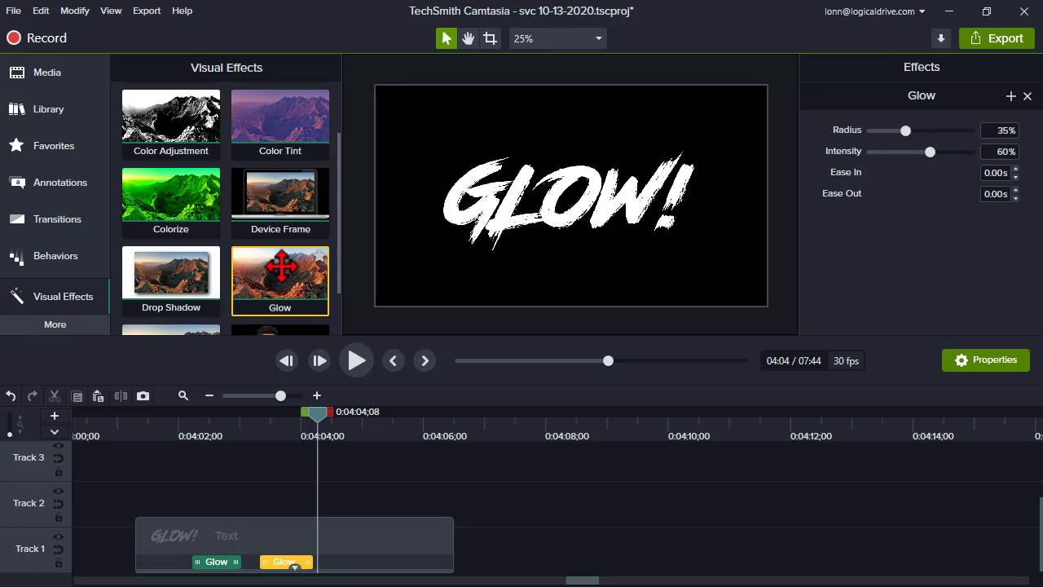
- Add a third Glow effect running from about 4:04.8 to the end of the text clip, with a 1-second ease-out
left_click_drag(279, 274, 391, 568)
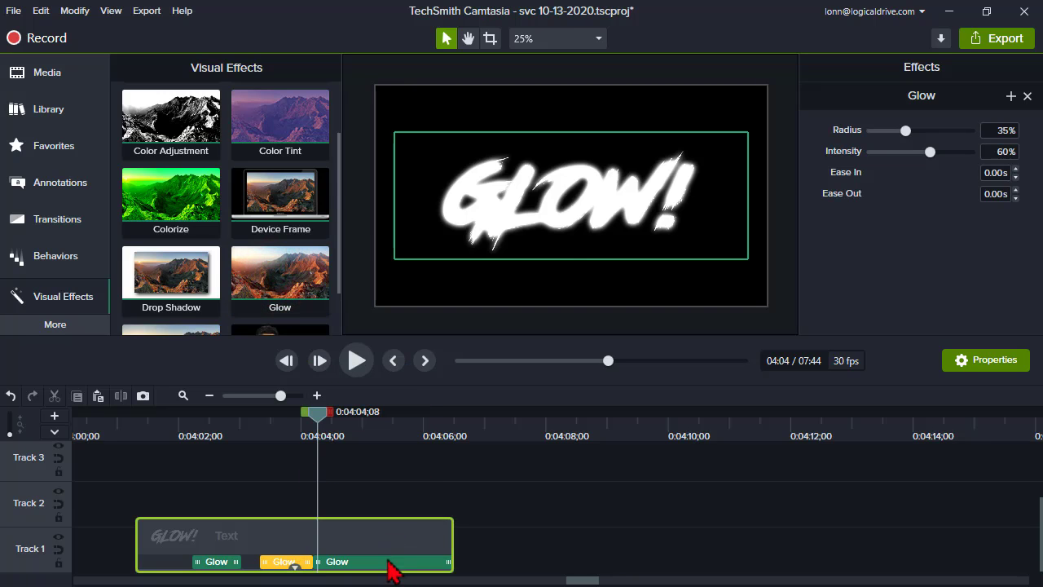
left_click(322, 563)
left_click_drag(314, 563, 349, 563)
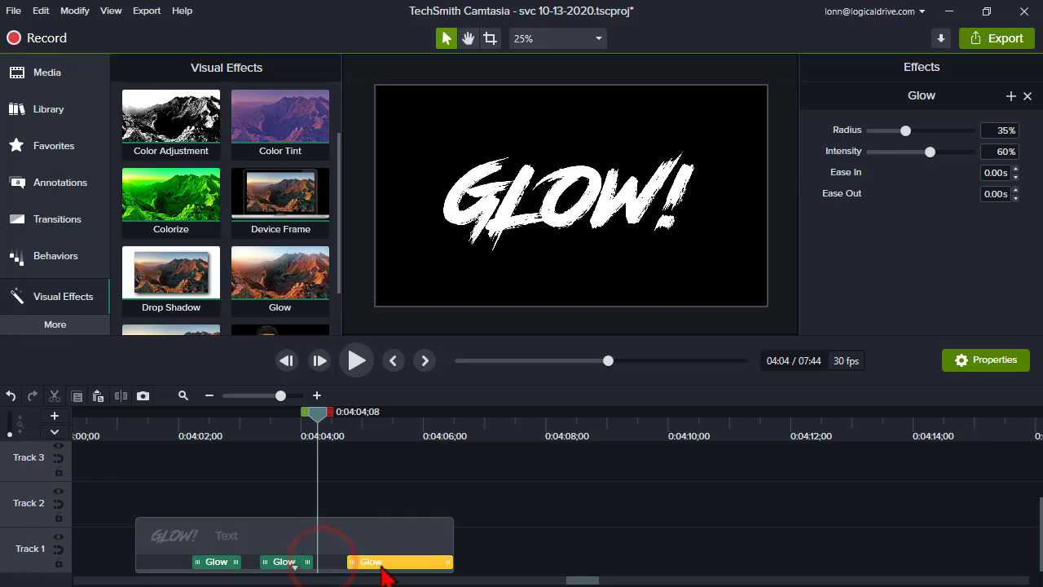
left_click_drag(446, 562, 453, 562)
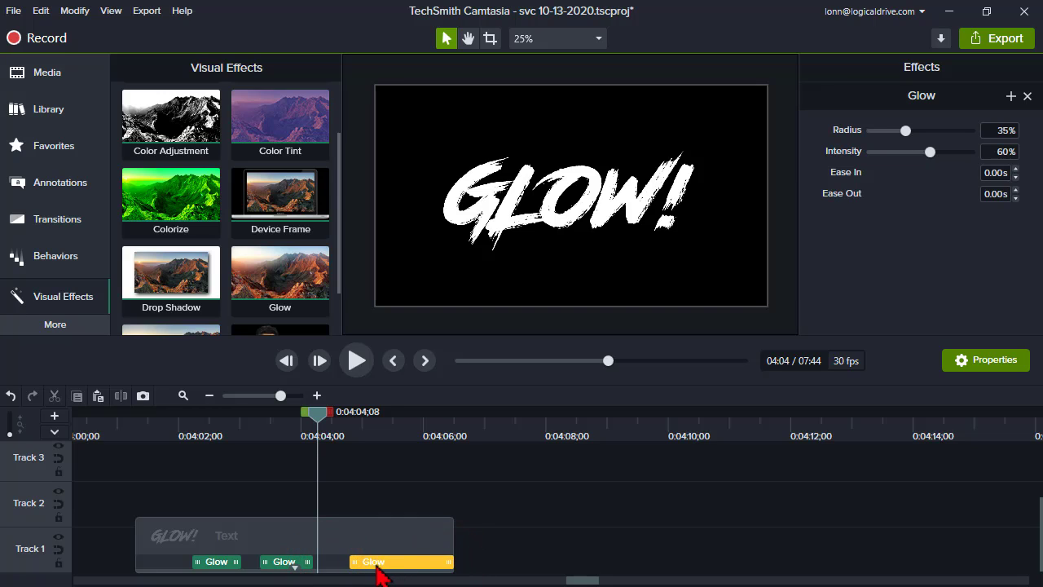
left_click(995, 196)
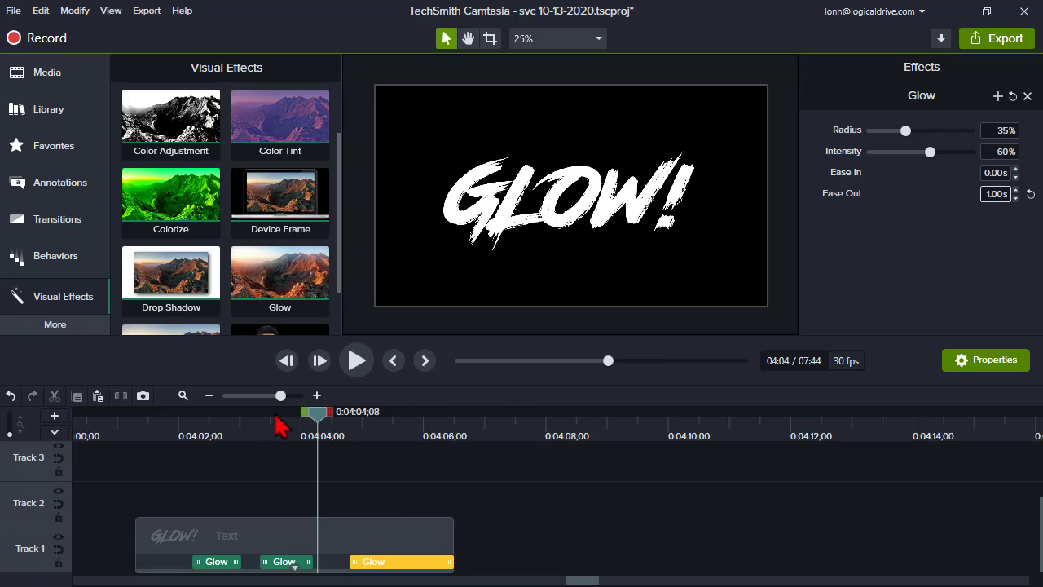
- Play the text clip from just before its start to preview all three glows, and return the playhead to 4:03;25
left_click(128, 422)
left_click(356, 360)
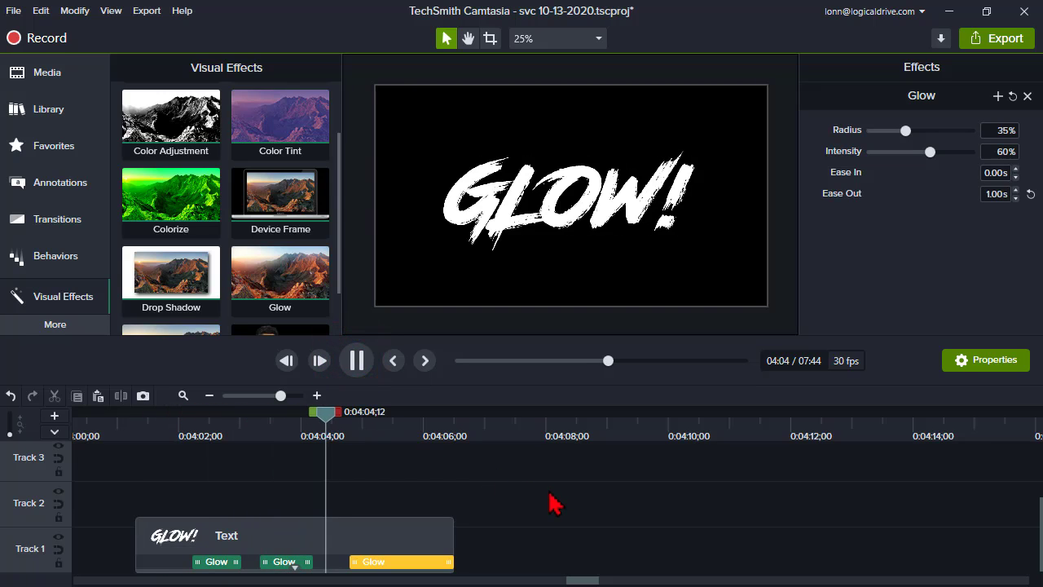
left_click(359, 370)
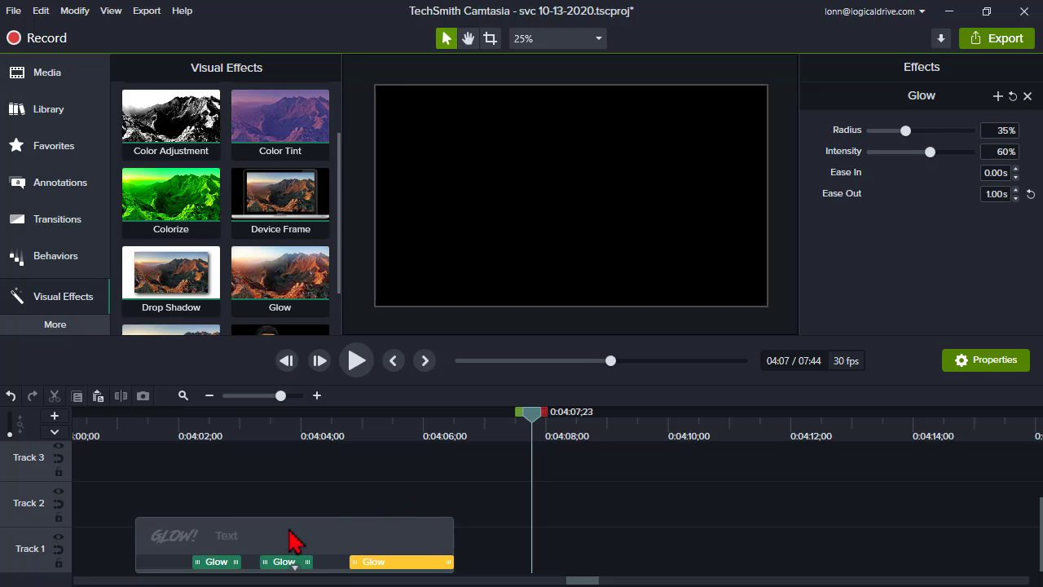
left_click(292, 426)
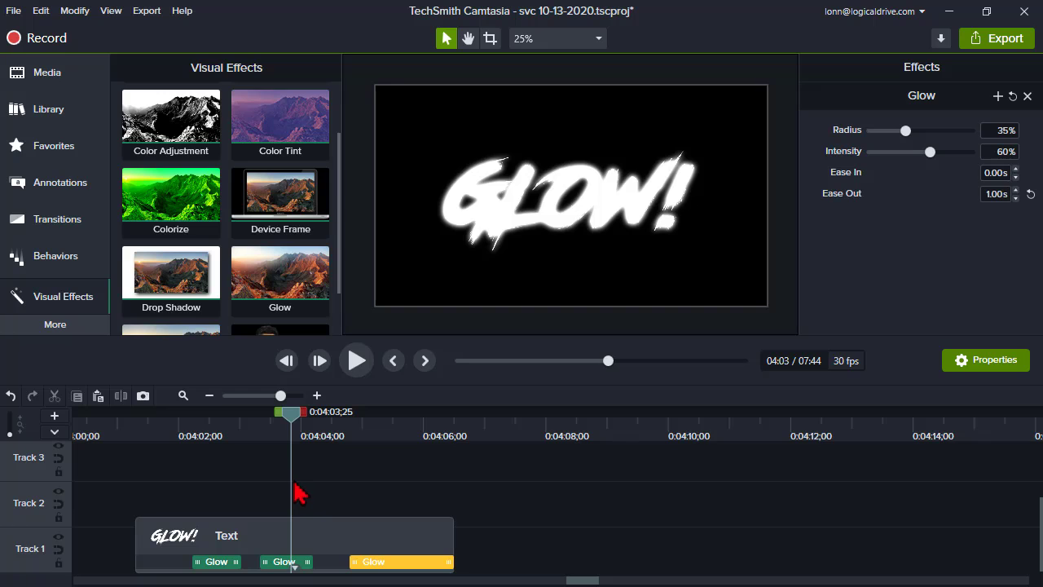
- Move the video clip 350950598 on Track 1 to start at about 4:08;25 and scrub through it to about 4:15
left_click_drag(281, 397, 269, 397)
left_click_drag(928, 554, 422, 558)
left_click(397, 427)
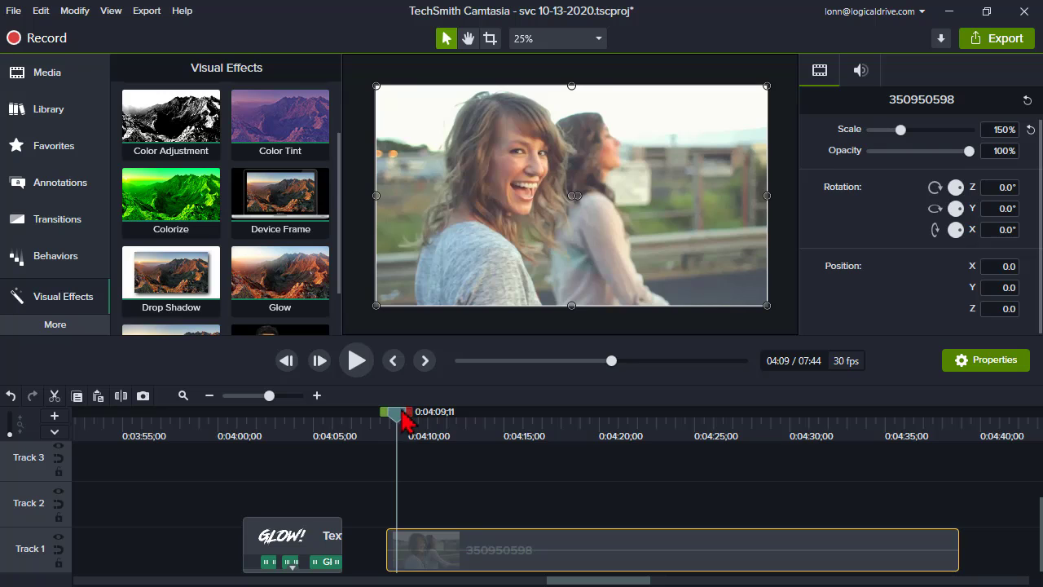
left_click_drag(398, 427, 517, 440)
- Add a Glow visual effect to the video clip and play it from about 4:09;15
right_click(481, 259)
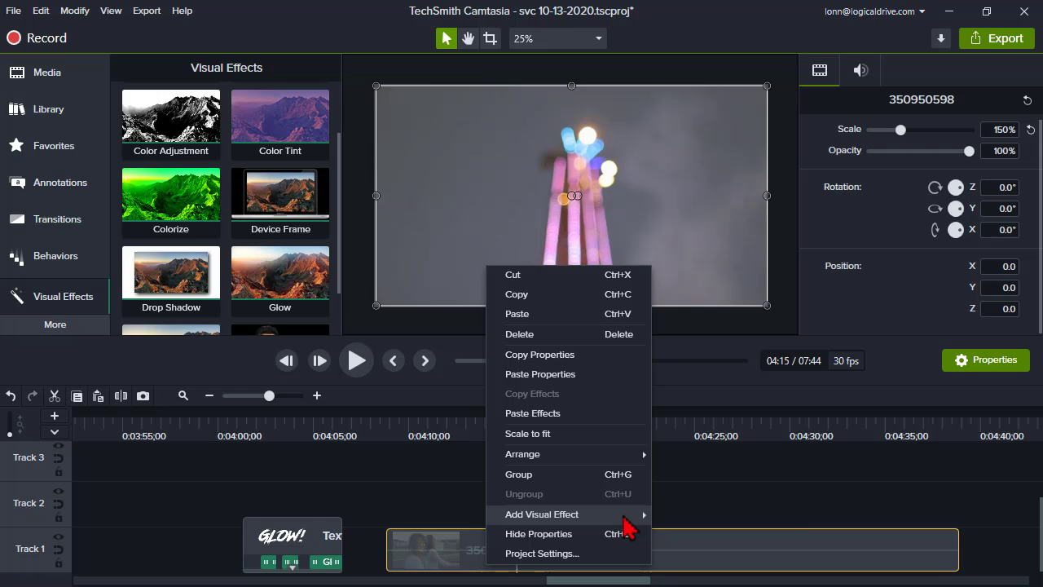
mouse_move(632, 518)
left_click(717, 479)
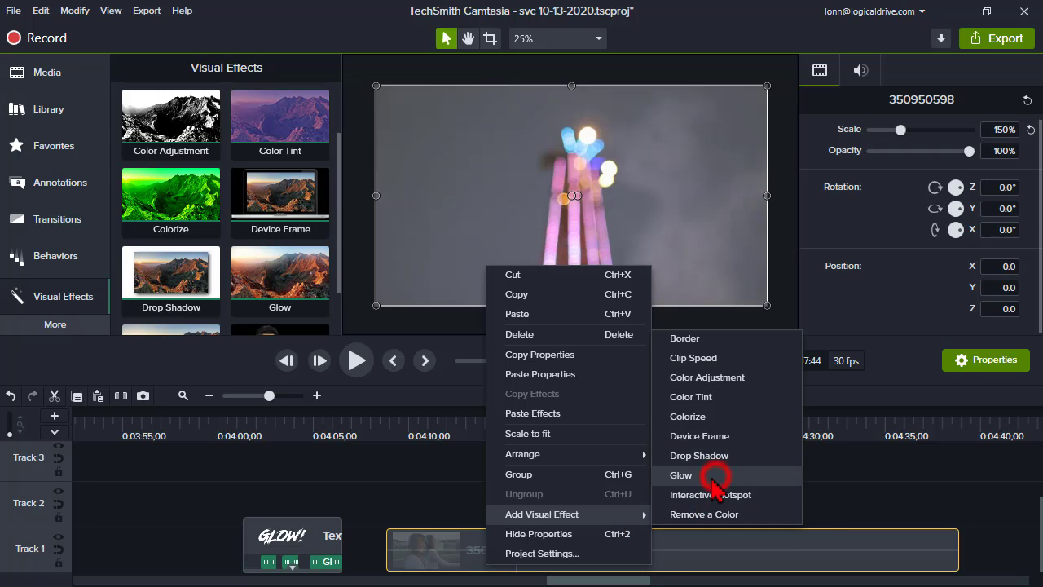
left_click(431, 444)
left_click_drag(413, 461, 400, 463)
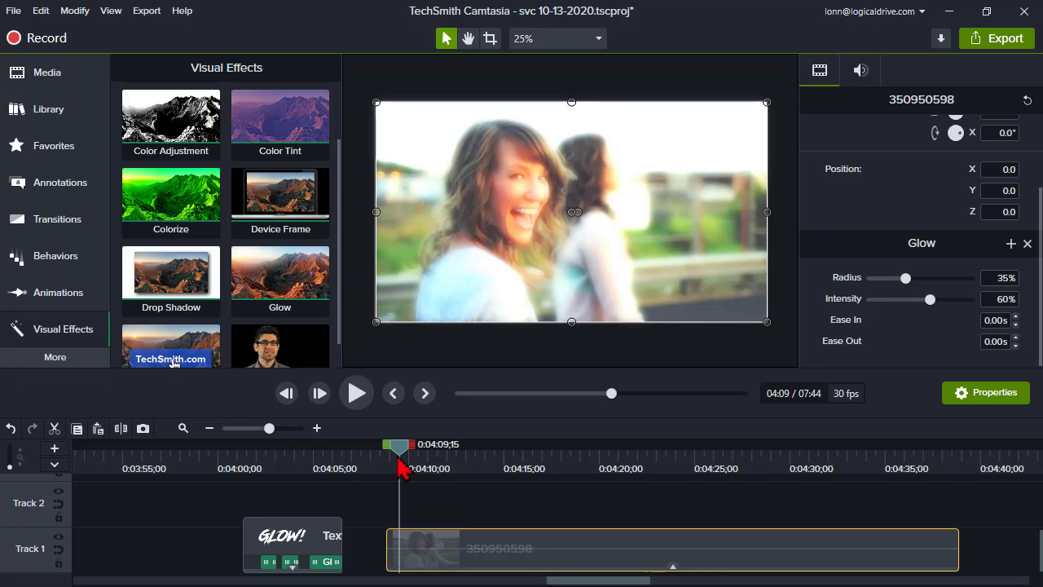
left_click(361, 402)
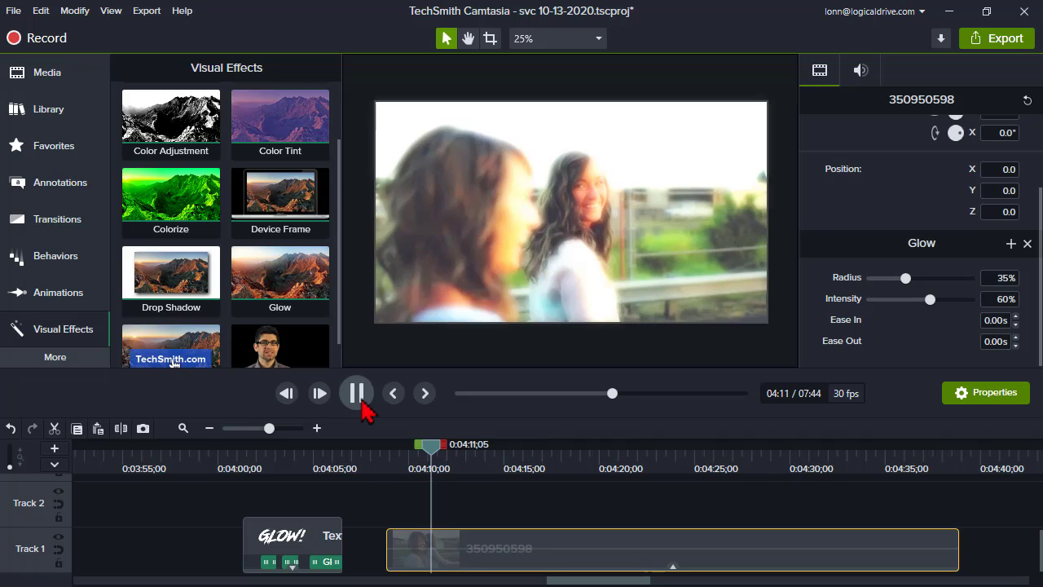
left_click(357, 393)
- Set the video clip's glow radius to 81% and intensity to 85%, and preview it from 4:12;08
left_click_drag(905, 278, 955, 300)
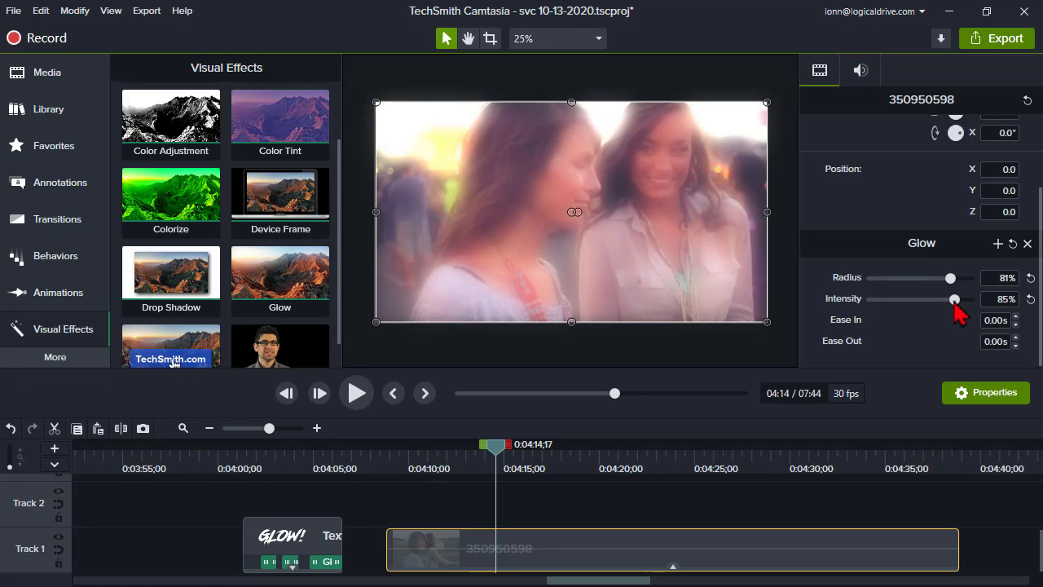
left_click(452, 461)
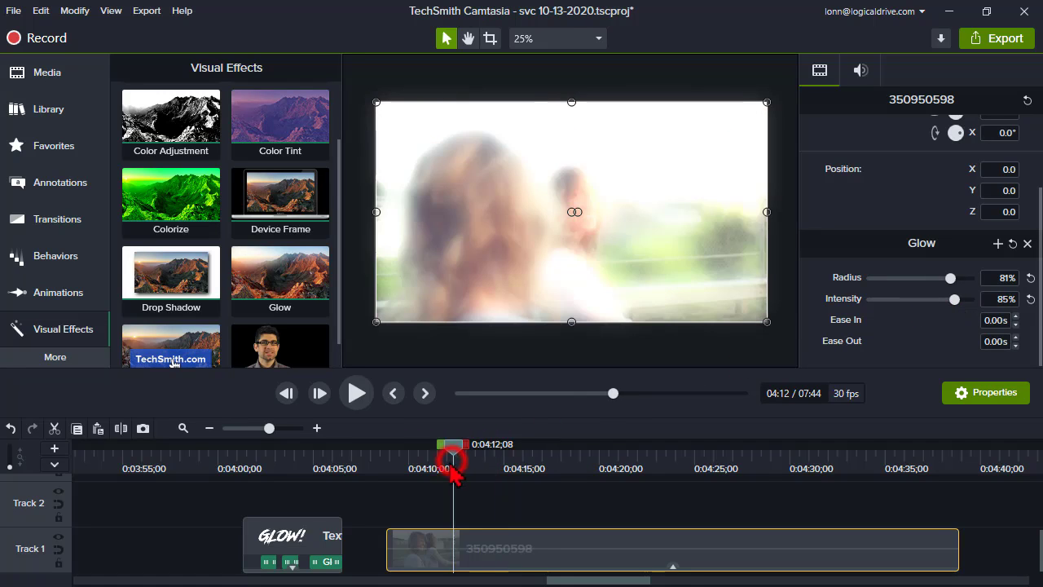
left_click(356, 393)
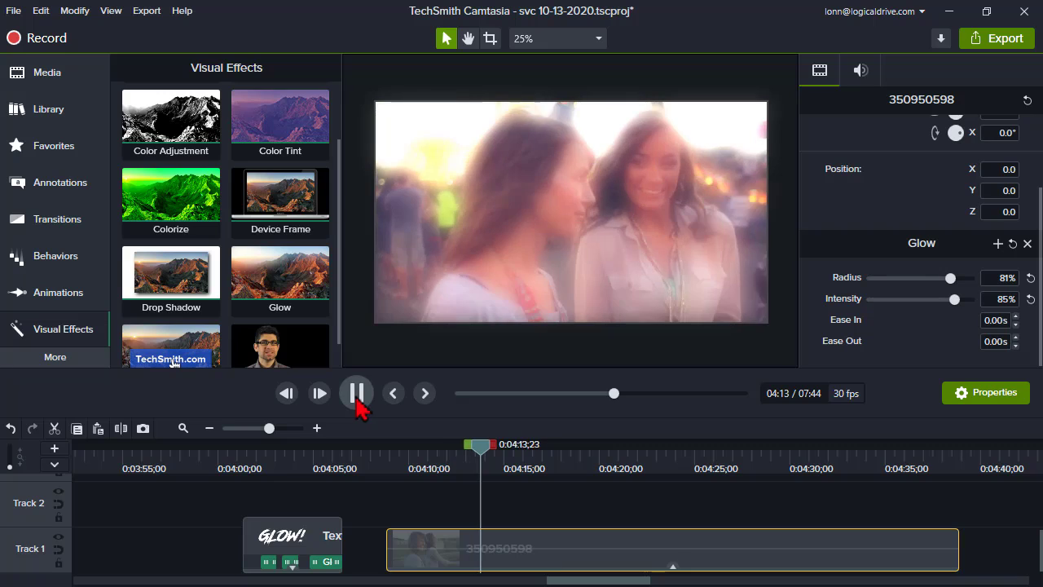
left_click(356, 398)
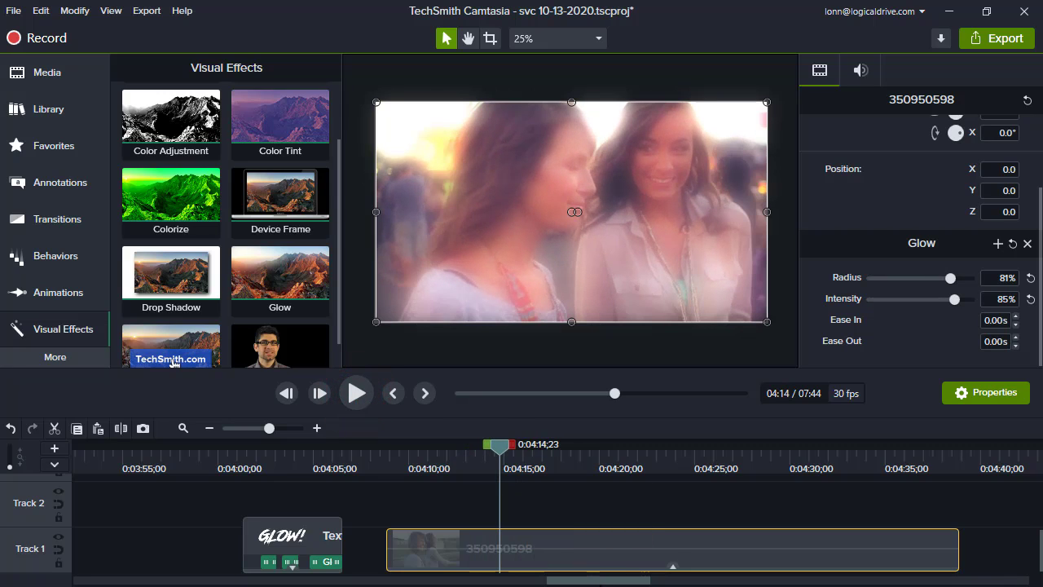
- Trim the start of the video clip's glow to about 4:14.4 and scrub across the clip to check where the glow begins
left_click(672, 565)
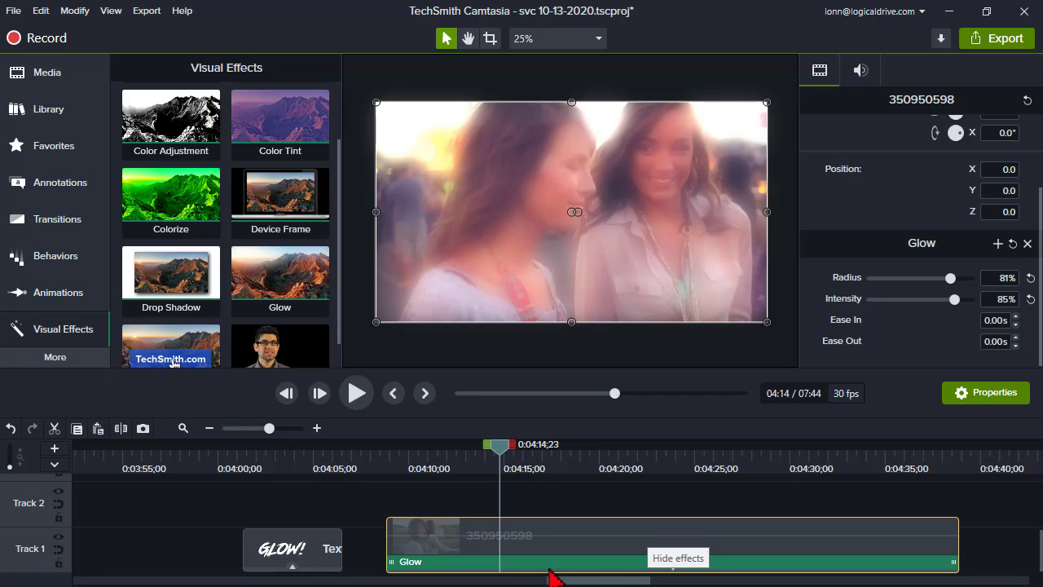
left_click_drag(395, 565, 500, 565)
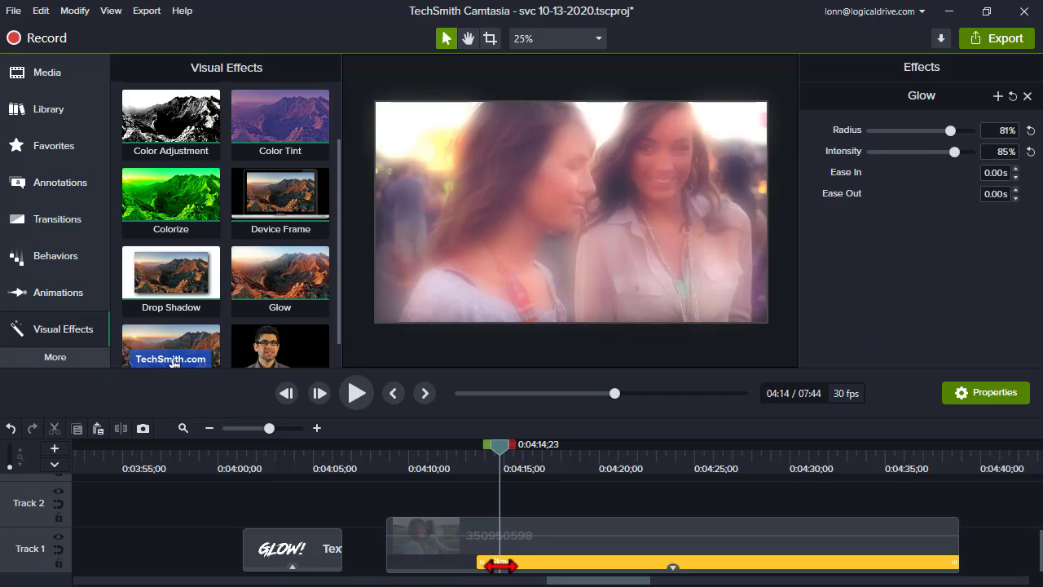
left_click(409, 461)
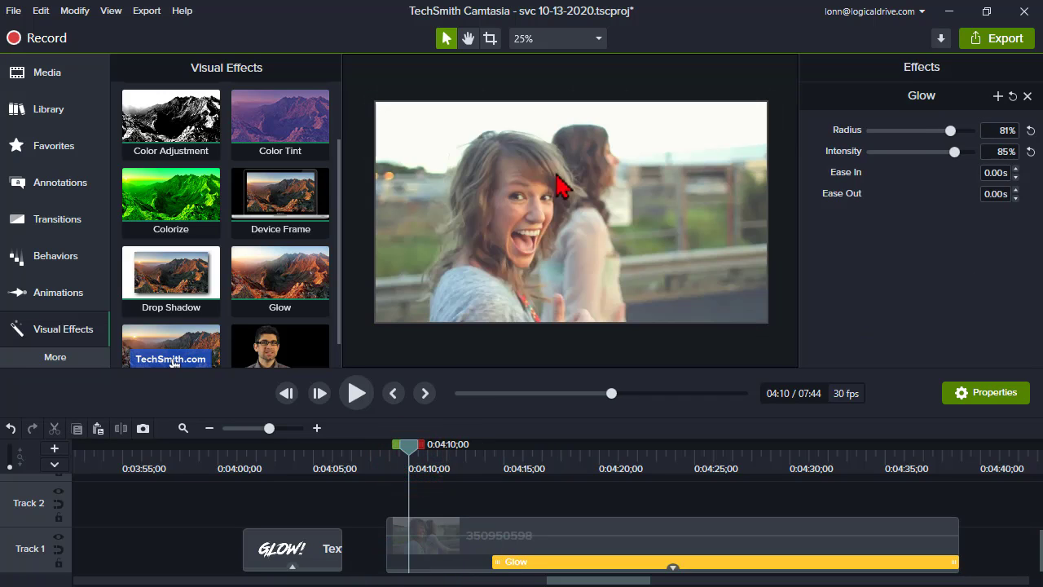
left_click_drag(410, 446, 504, 461)
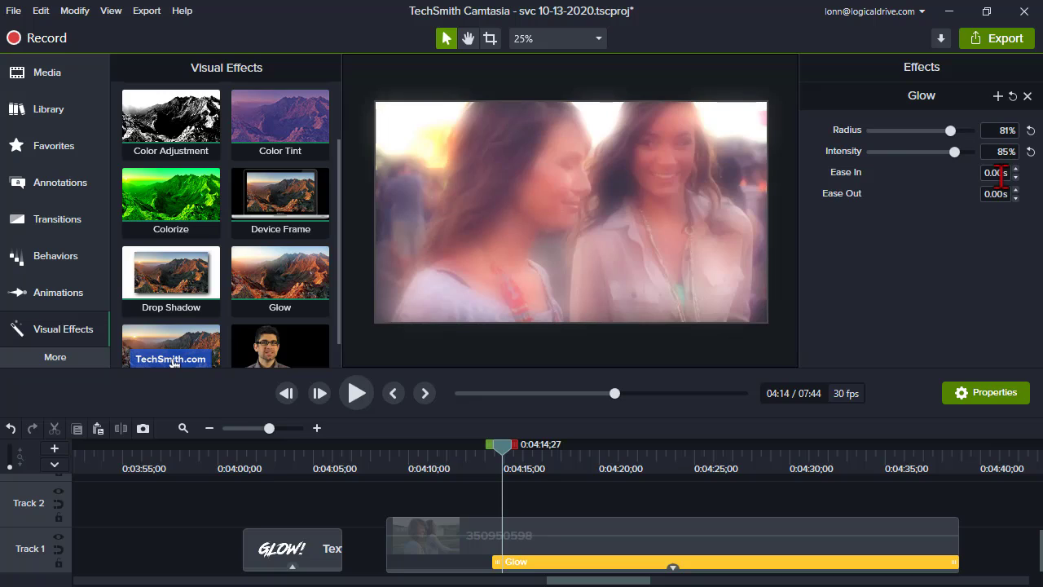
left_click(457, 453)
left_click_drag(457, 449, 389, 456)
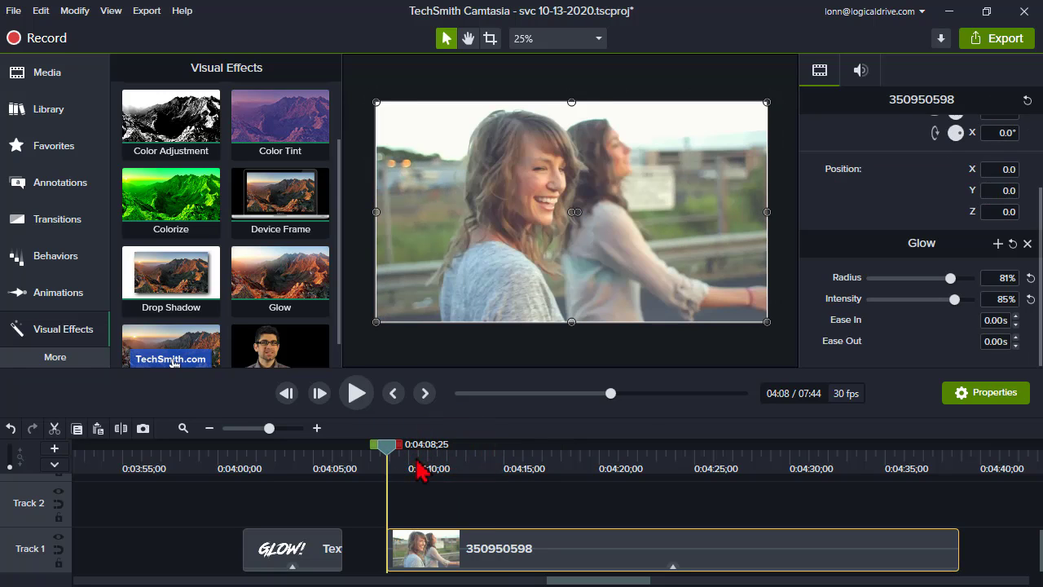
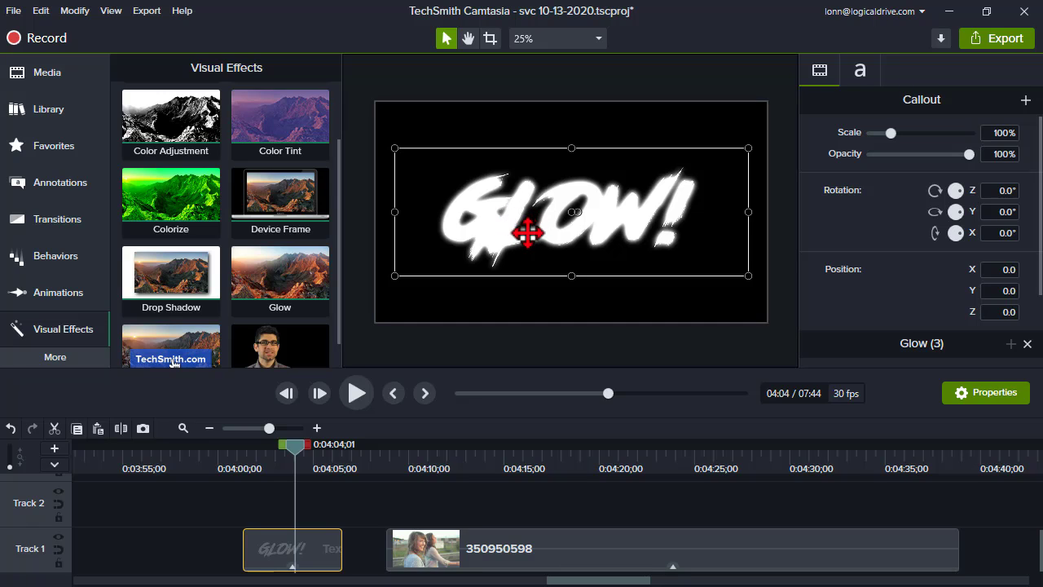
- Change the font color of the GLOW! text to the blue theme swatch
left_click(857, 72)
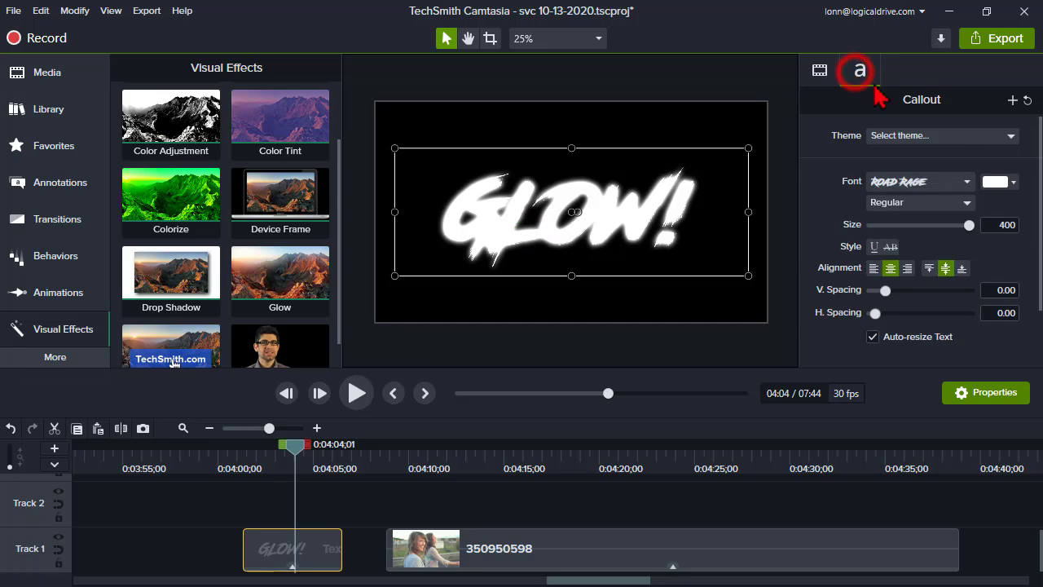
left_click(1017, 182)
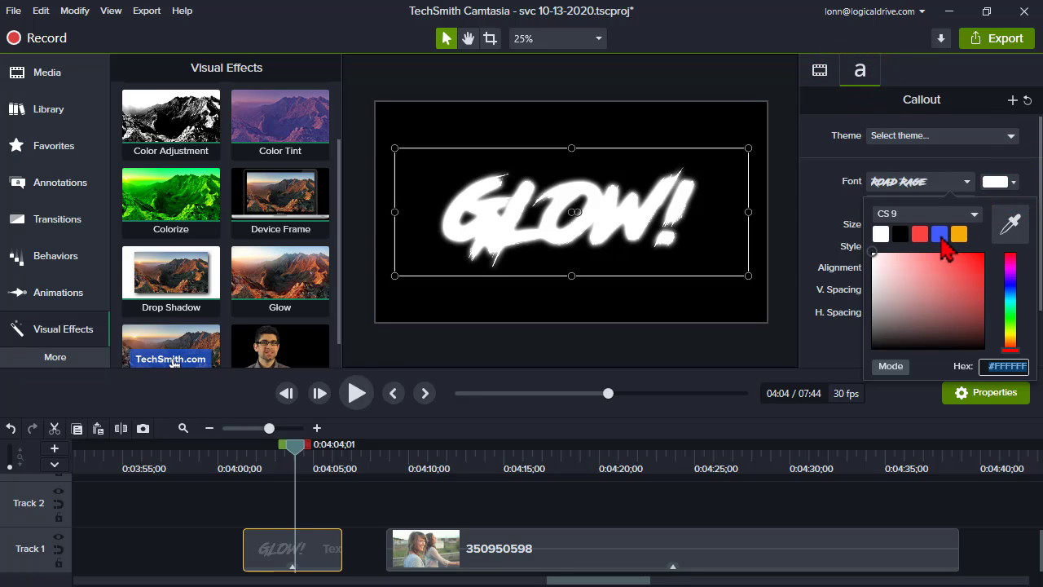
left_click(941, 235)
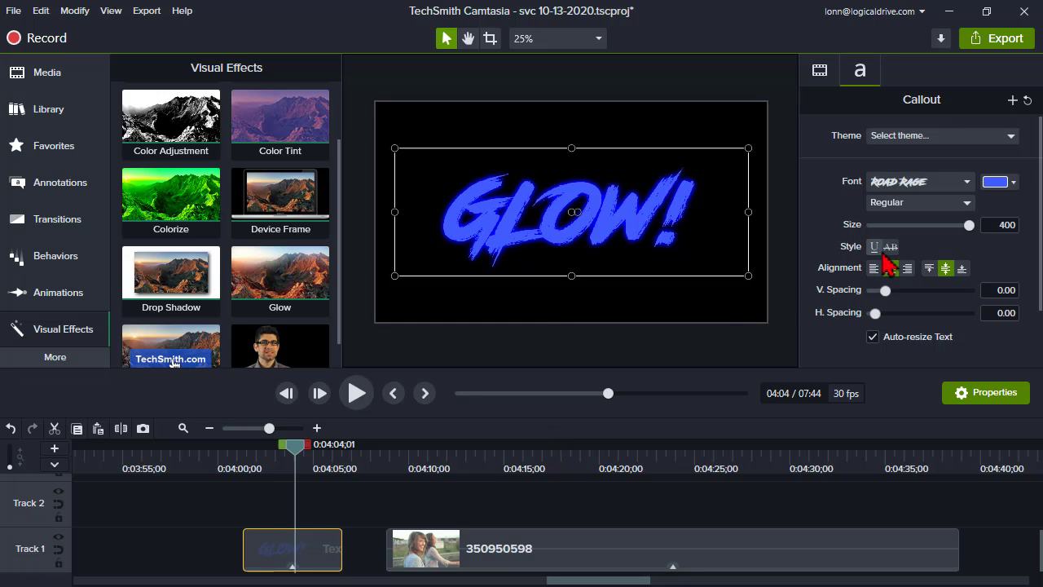
scroll(886, 265, "down", 2)
scroll(888, 261, "up", 2)
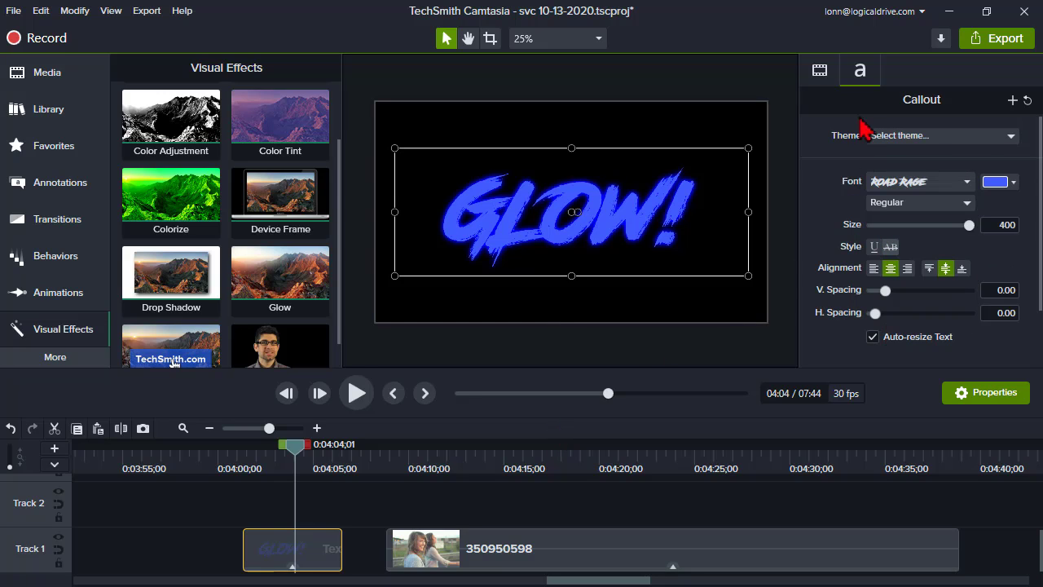
- Set the radius to 88% and the intensity to 74% for the text clip's three glows
left_click(819, 70)
scroll(906, 246, "down", 3)
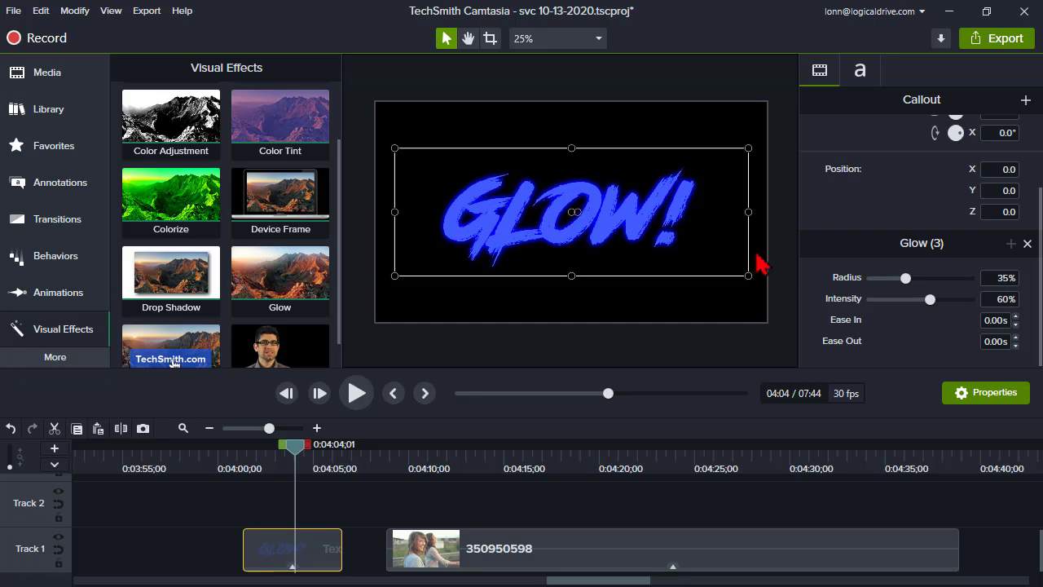
left_click_drag(906, 278, 944, 301)
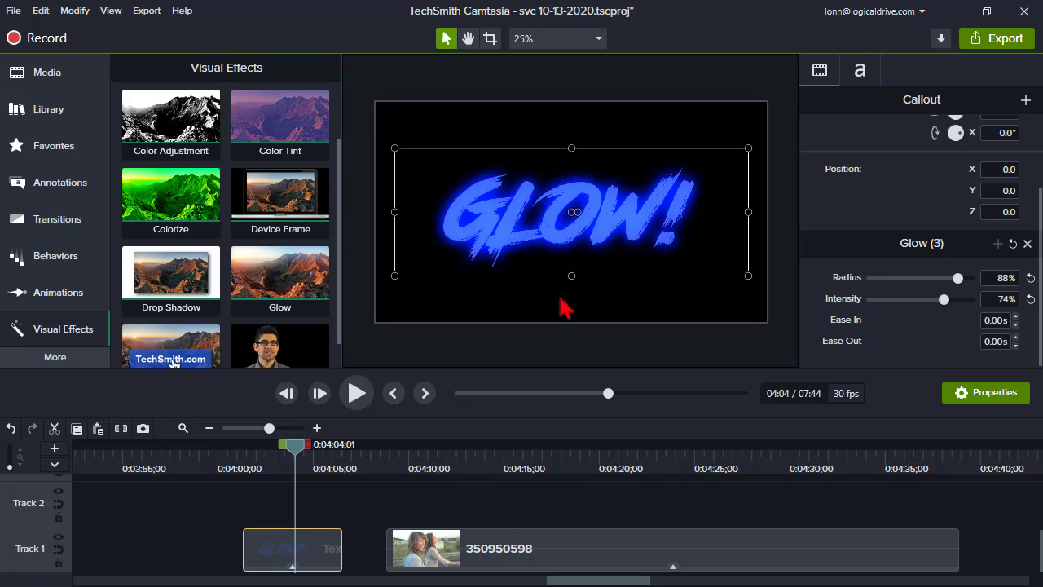
- Remove all three Glow effects from the text clip and place a duplicate of the clip directly above it on Track 2
left_click(299, 549)
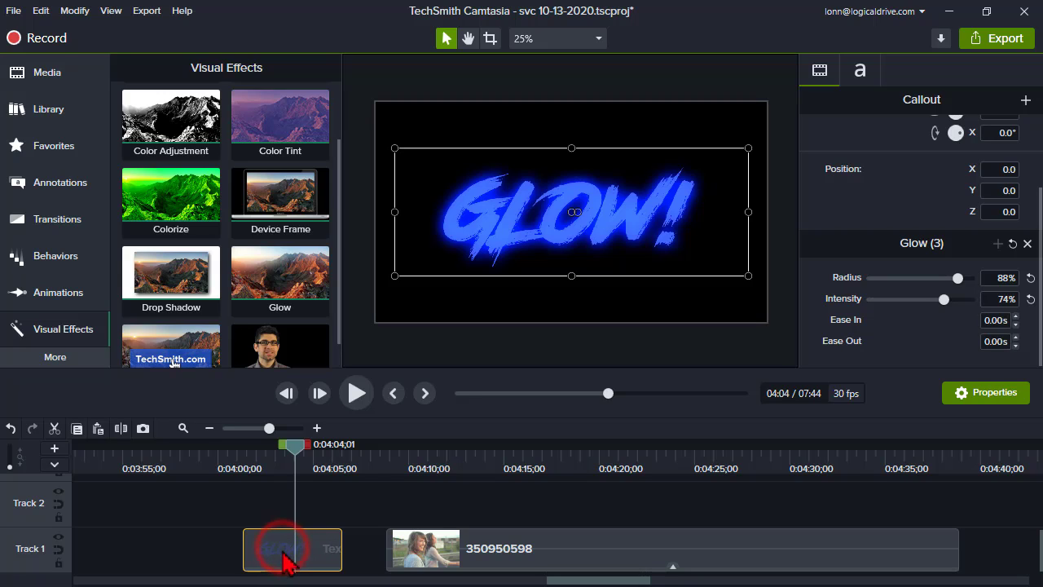
left_click(289, 565)
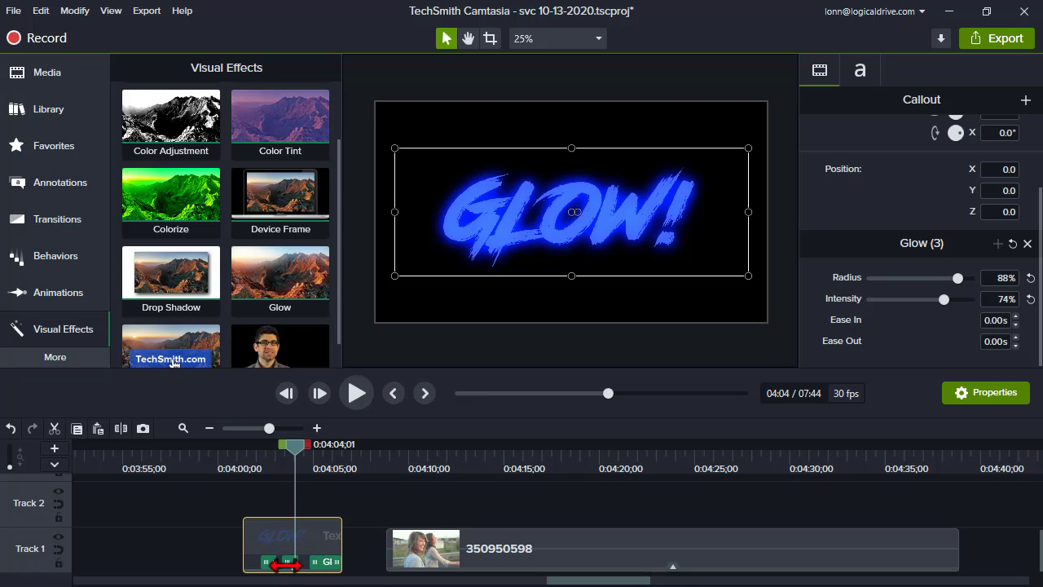
left_click(1028, 243)
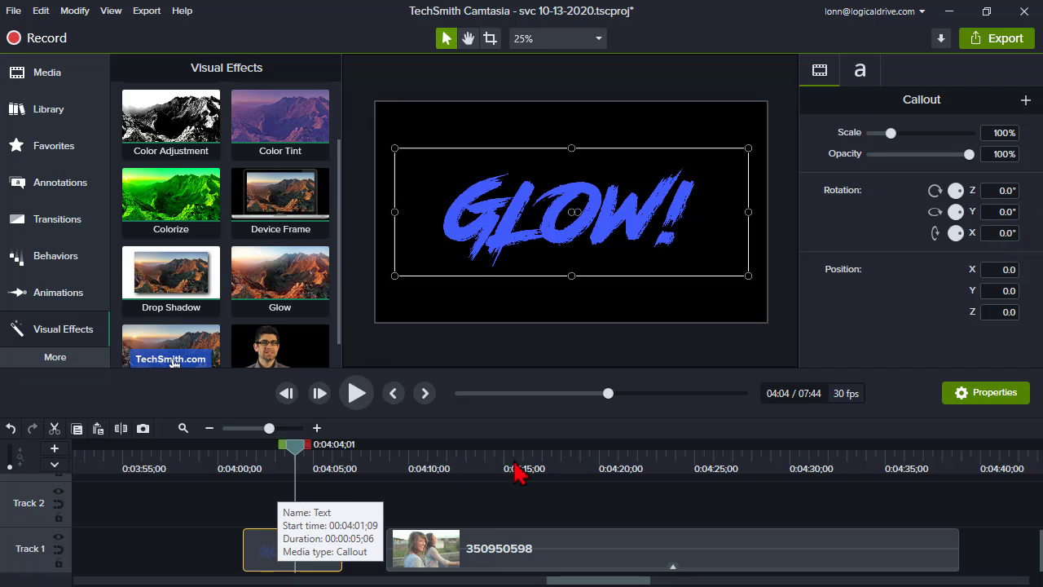
left_click_drag(326, 539, 280, 529)
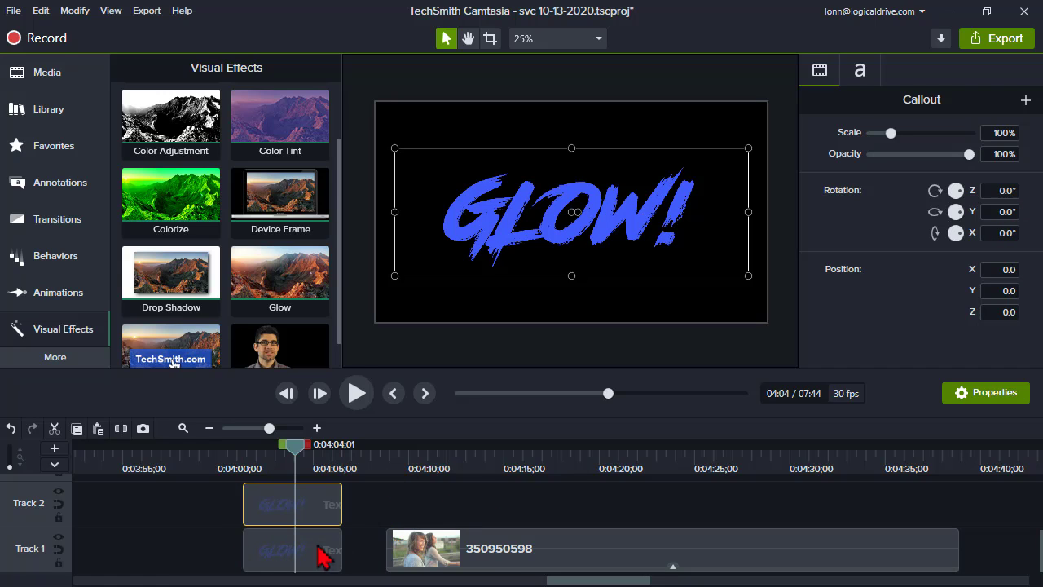
- Set the vertical spacing to -0.18 and the horizontal spacing to 0.13 on both copies of the text clip
left_click(357, 561)
left_click_drag(357, 561, 299, 500)
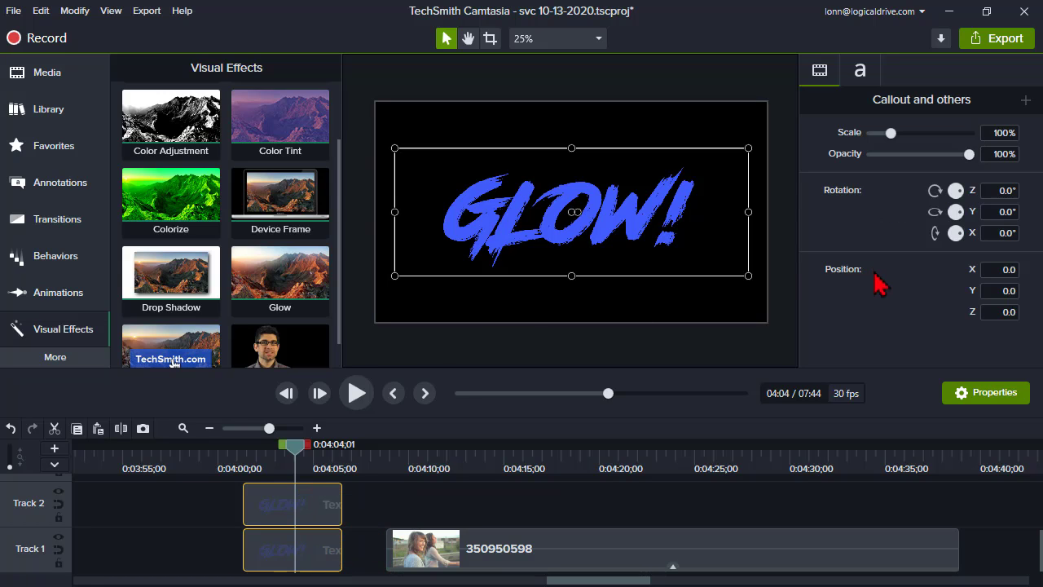
left_click(858, 70)
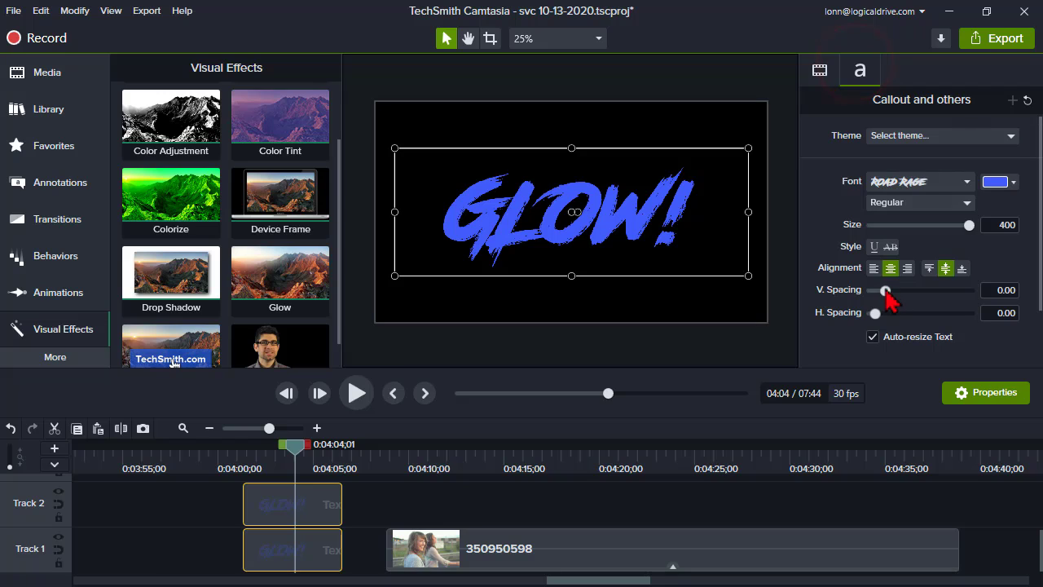
left_click_drag(885, 290, 877, 313)
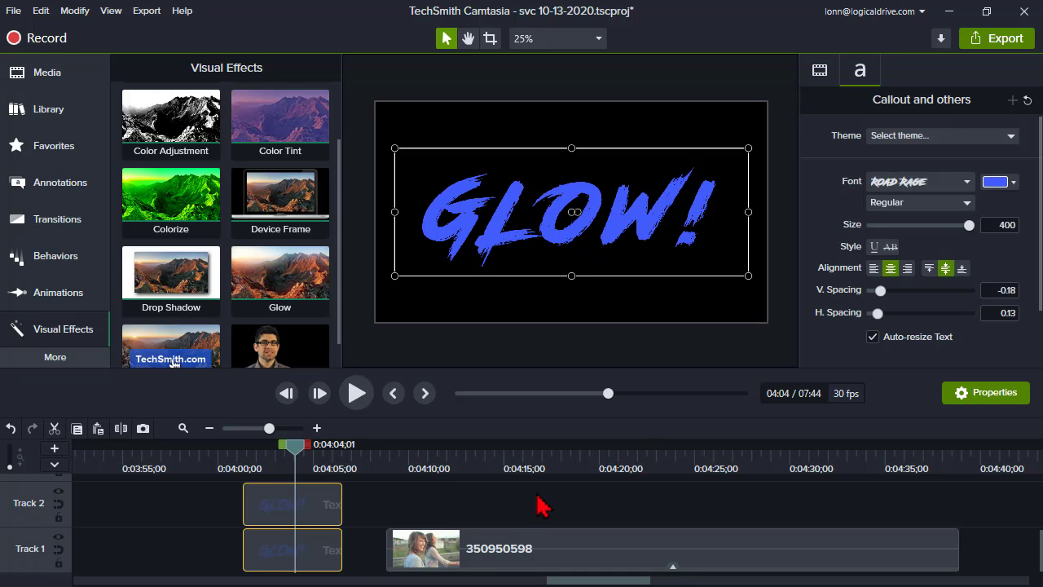
- Add a Glow visual effect to the text copy on Track 2 only
left_click(326, 531)
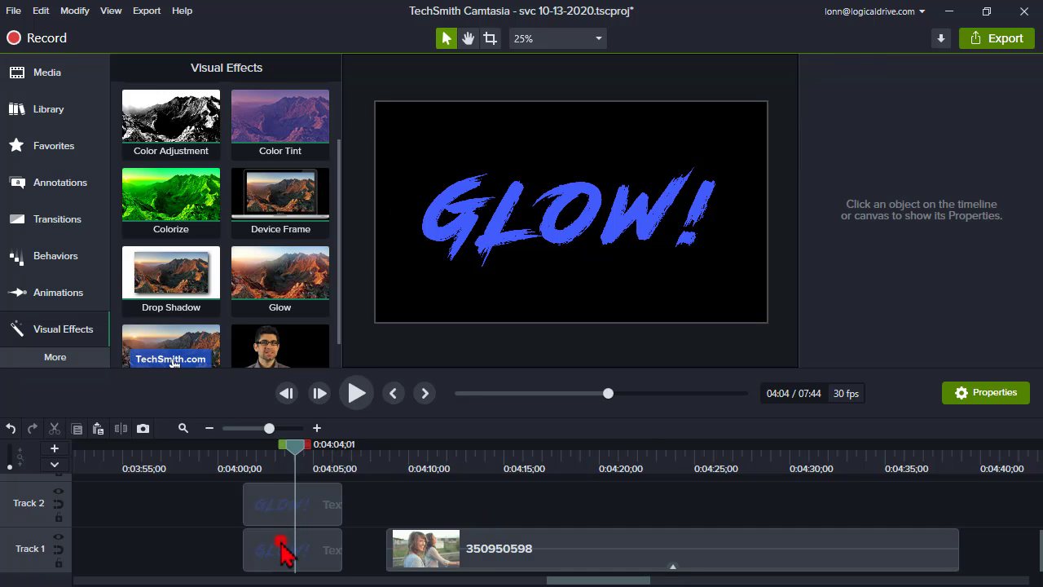
left_click(281, 544)
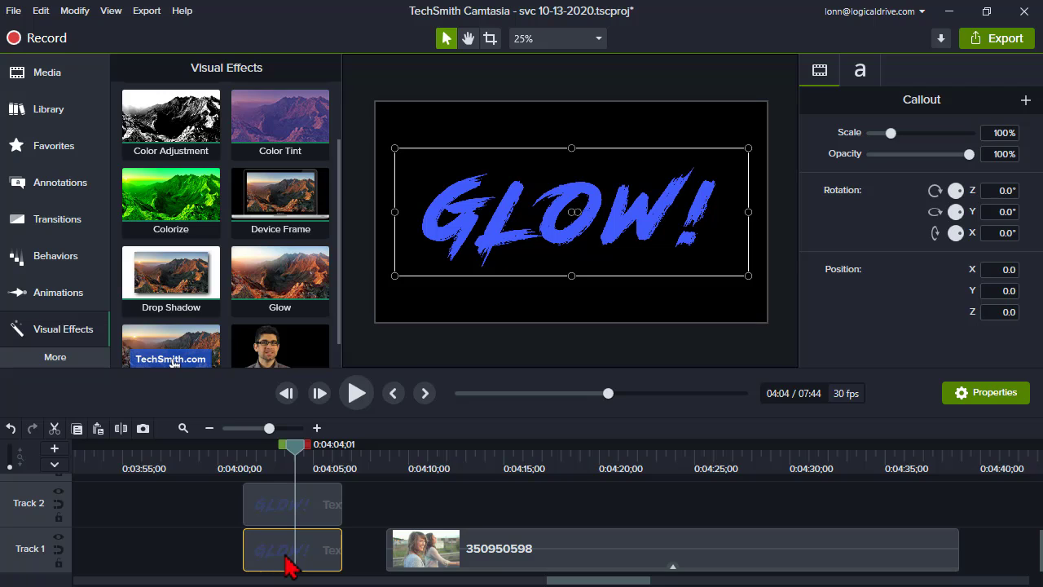
right_click(506, 230)
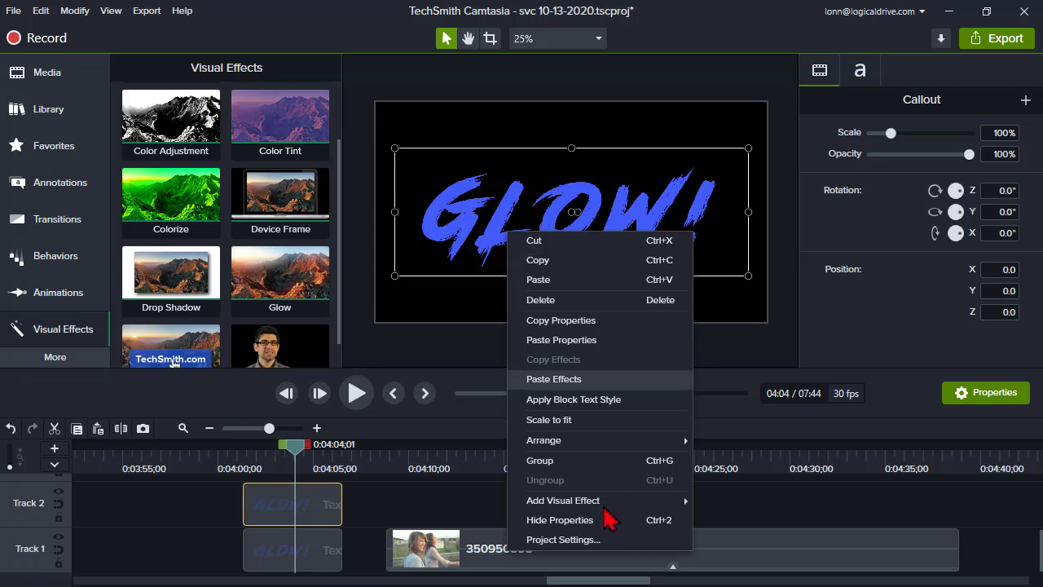
mouse_move(607, 501)
left_click(729, 460)
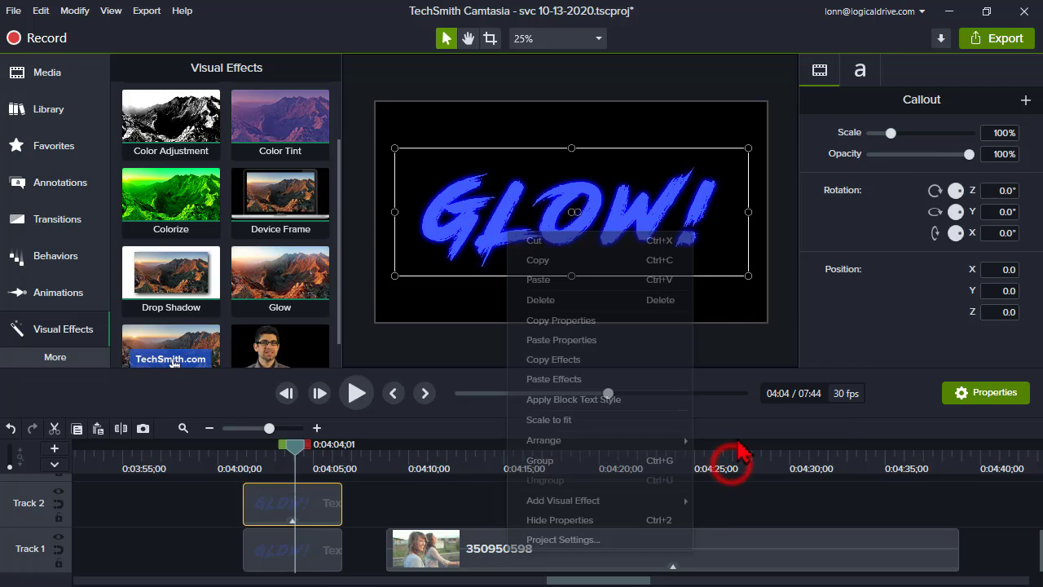
- Set the radius of the Track 2 text's glow to 90% and remove that Glow effect from the clip
left_click_drag(909, 340, 961, 339)
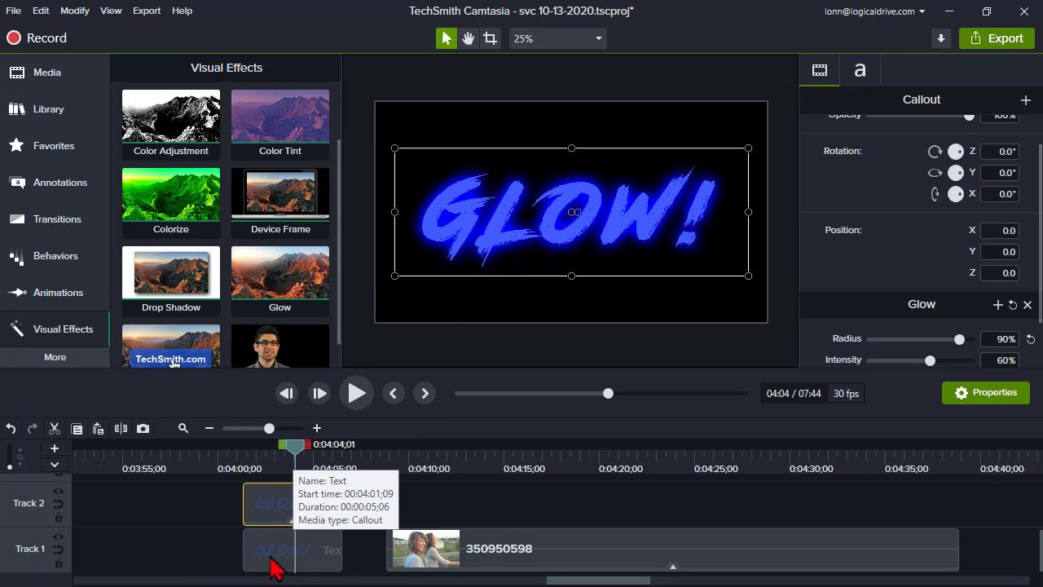
left_click(292, 522)
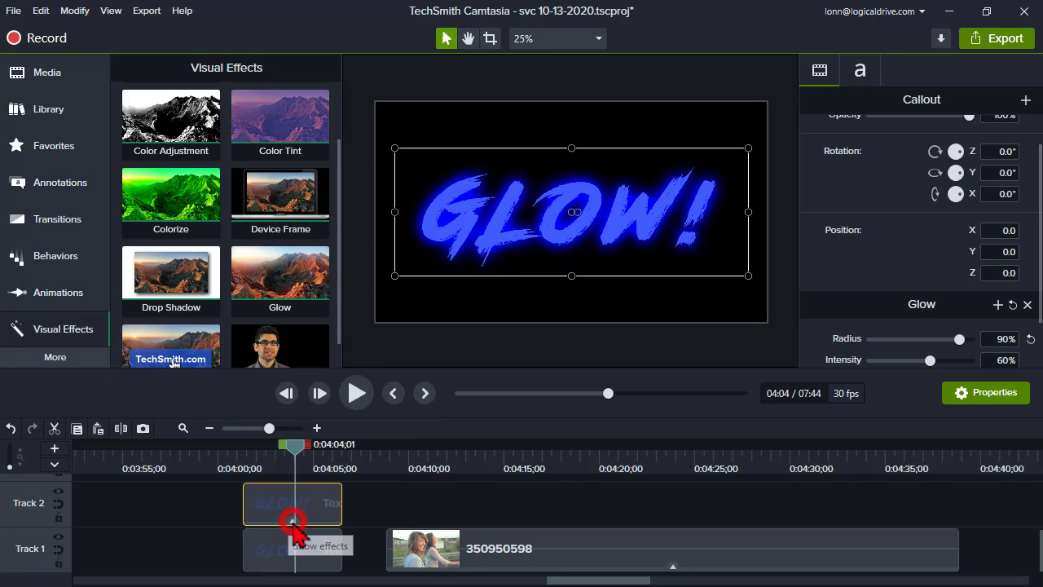
key("Delete")
left_click(263, 559)
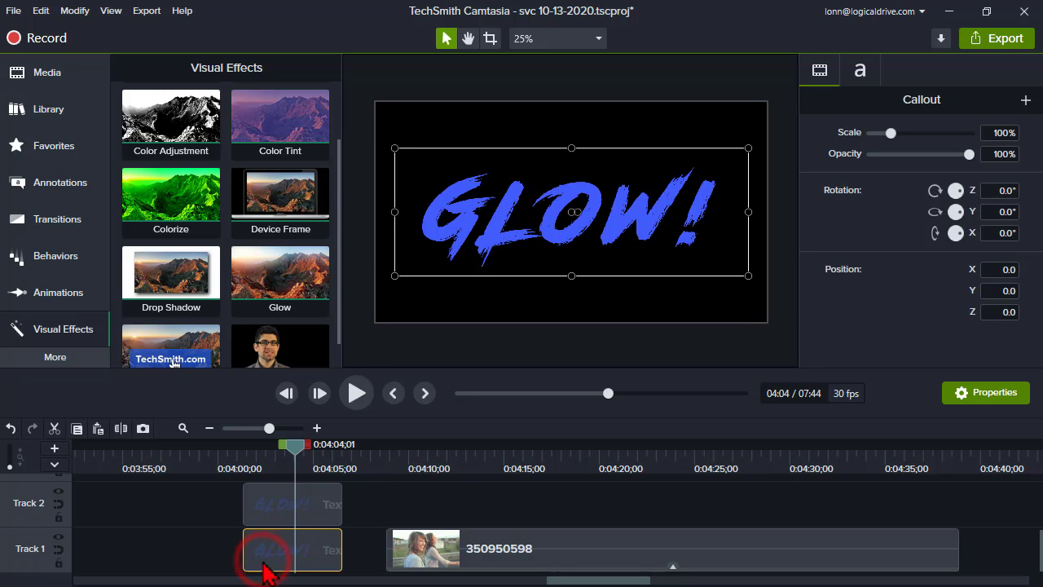
left_click(58, 517)
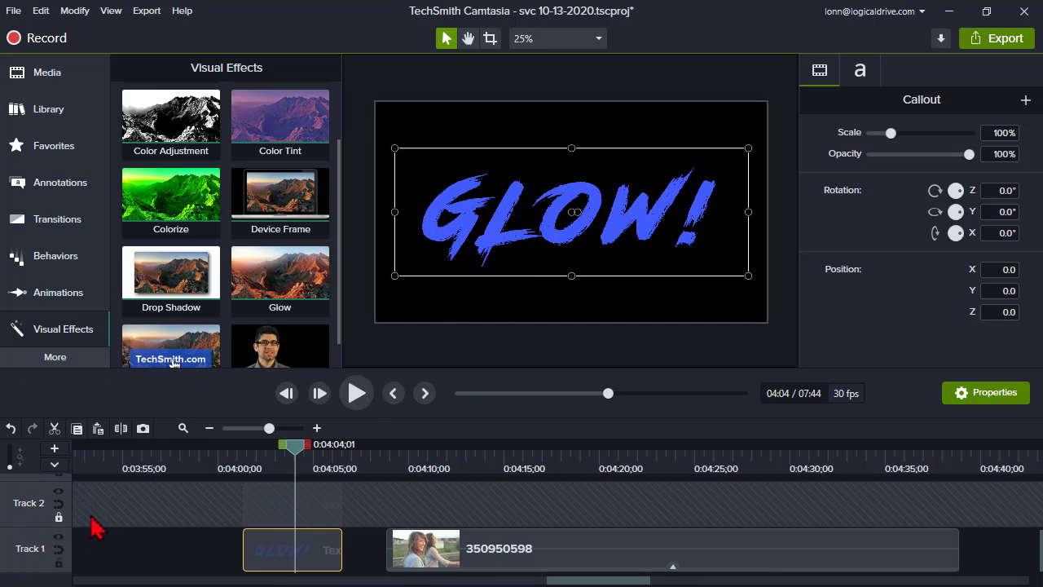
left_click(58, 517)
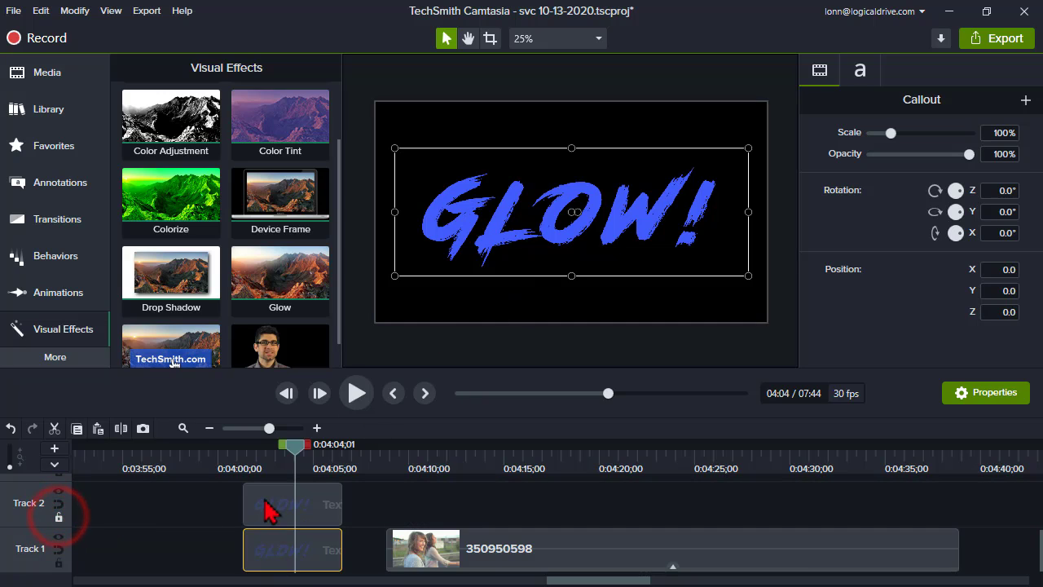
- Shift the Track 2 text copy to start at 00:04:03;07 and move the playhead to 0:04:02;09, over the Track 1 copy only
mouse_move(274, 505)
left_mouse_down()
mouse_move(317, 516)
mouse_move(285, 496)
left_mouse_up()
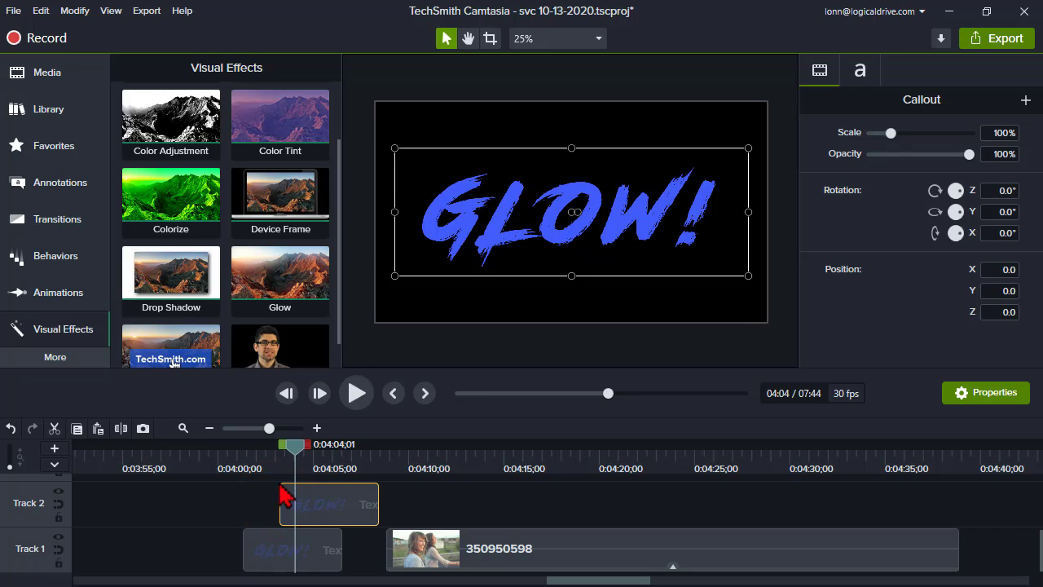
left_click(263, 538)
left_click(265, 551)
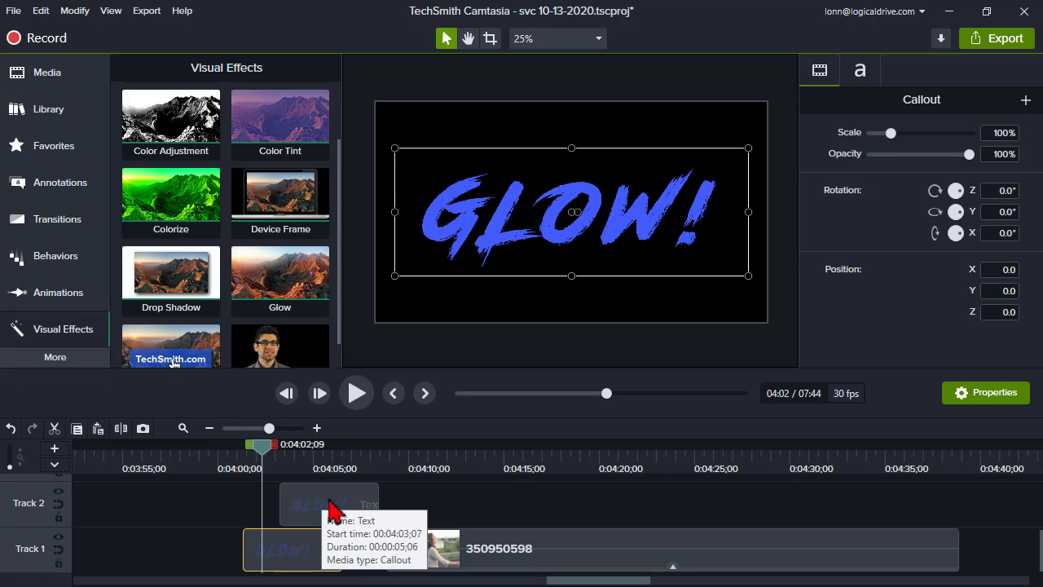
left_click(375, 373)
left_click_drag(377, 341, 377, 344)
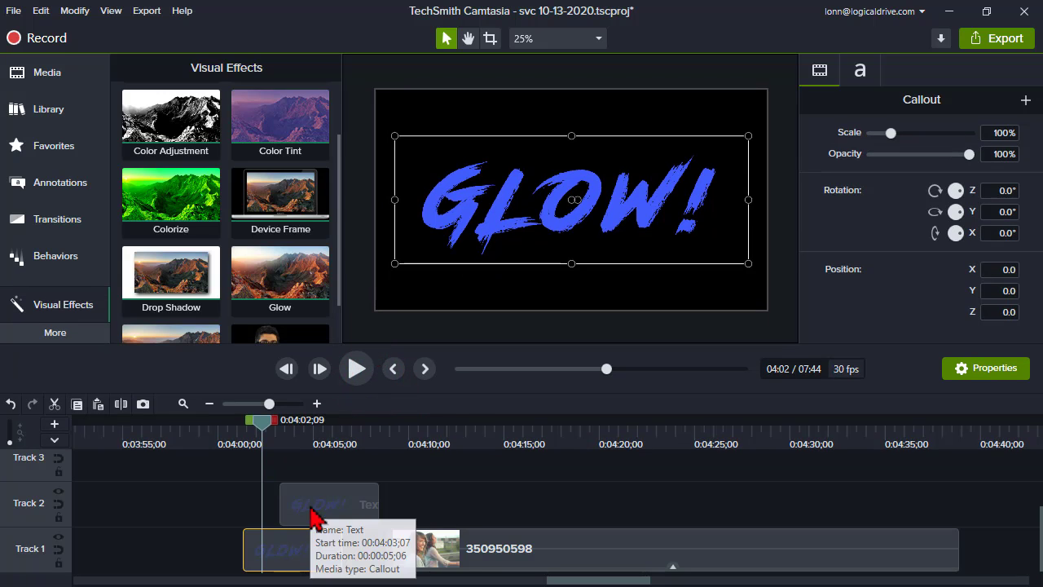
- Add a Glow effect to the text copy on Track 1 with a radius of 100% and an intensity of 90%
left_click(264, 557)
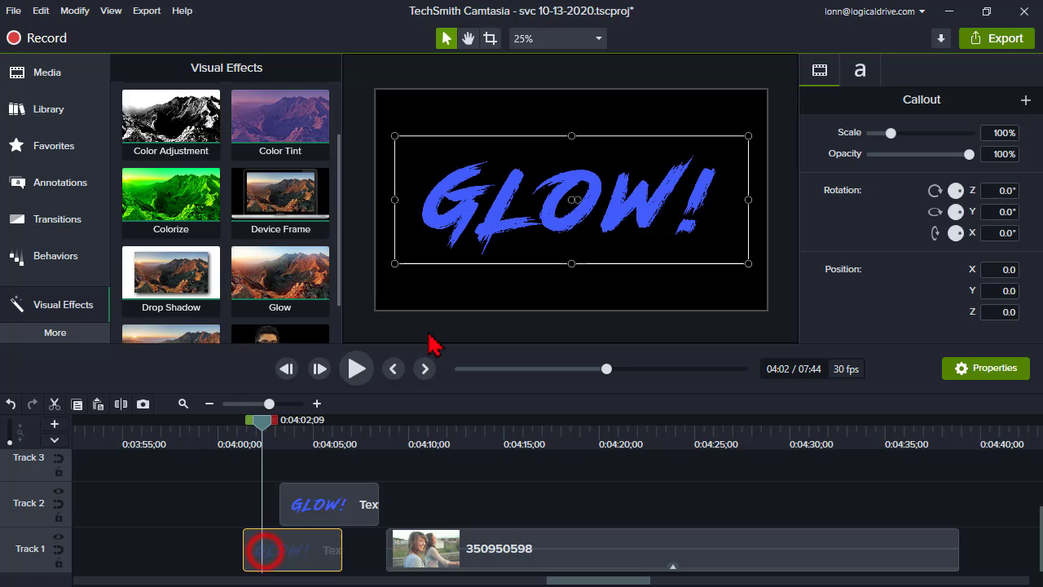
right_click(507, 203)
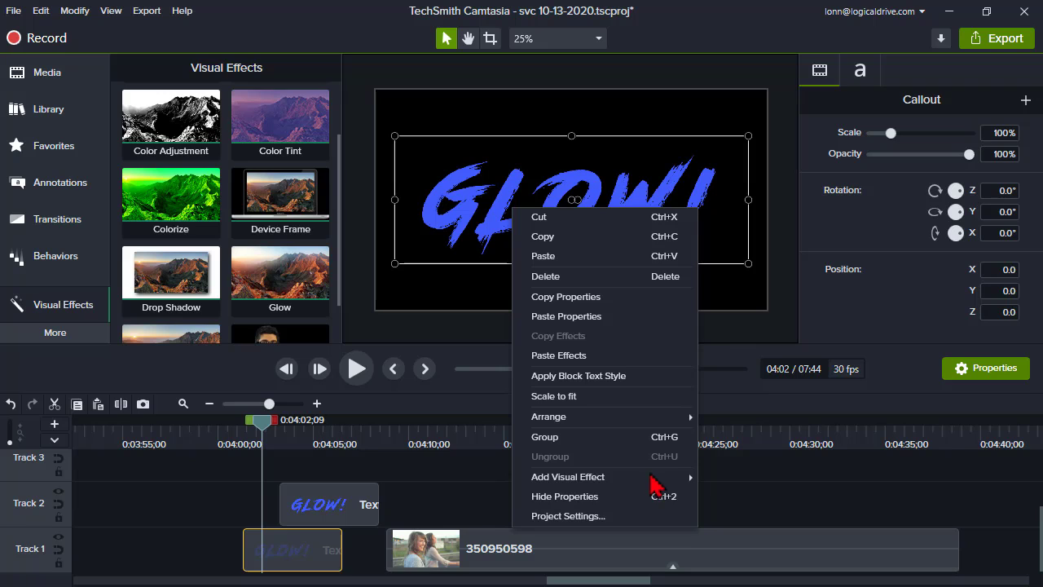
mouse_move(660, 487)
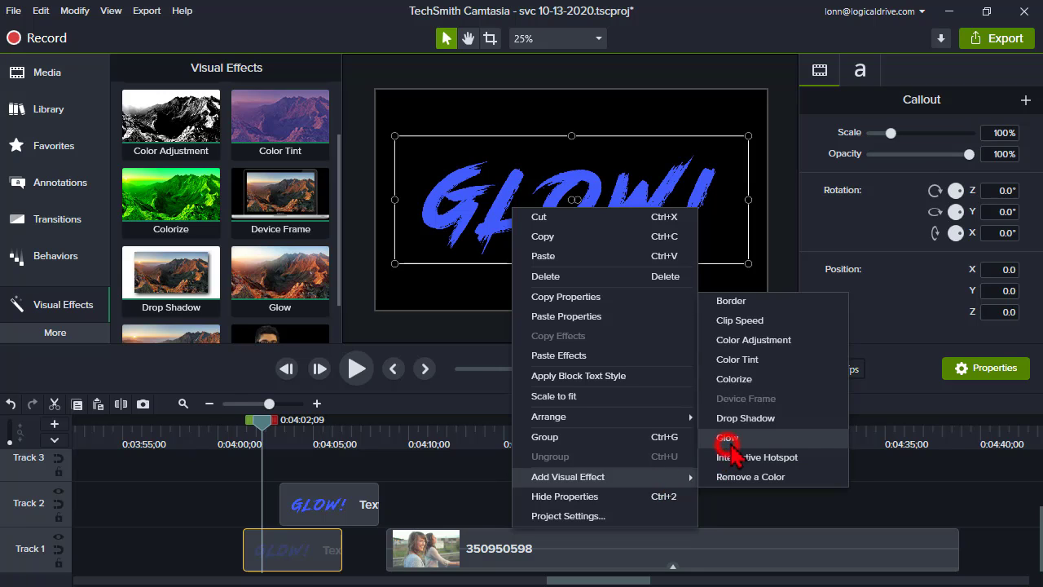
left_click(726, 440)
scroll(911, 318, "down", 2)
left_click(906, 253)
left_click_drag(906, 253, 957, 275)
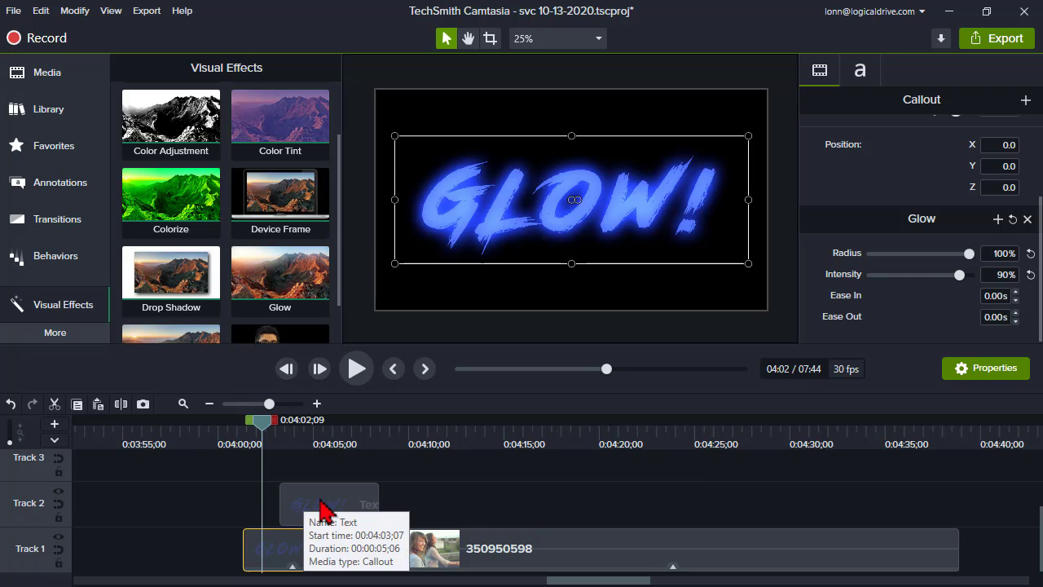
- Realign the Track 2 text copy directly above the Track 1 copy, starting at 00:04:01;09, and set its font color to white
left_click_drag(322, 500, 290, 510)
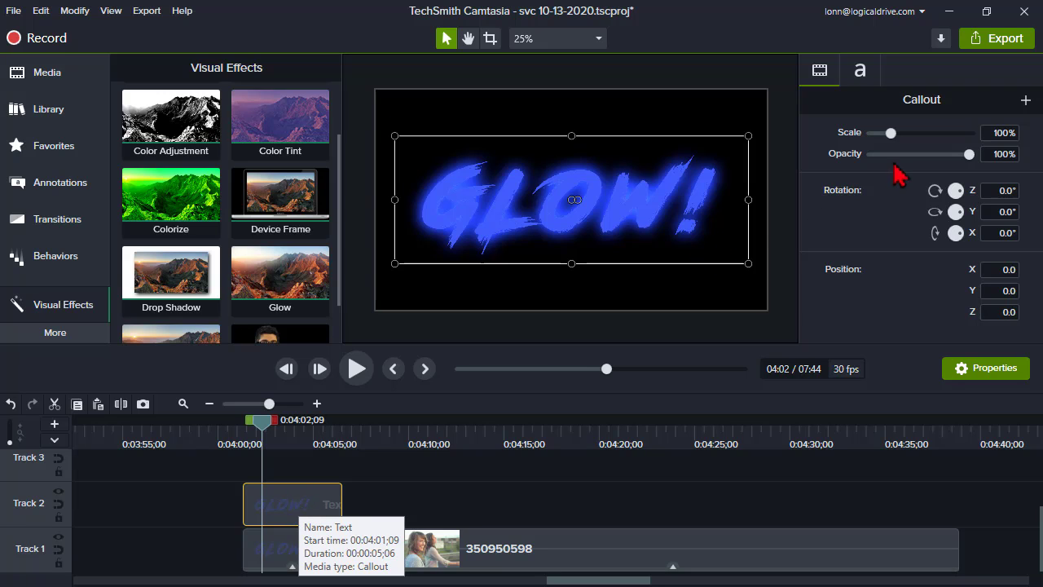
left_click(861, 72)
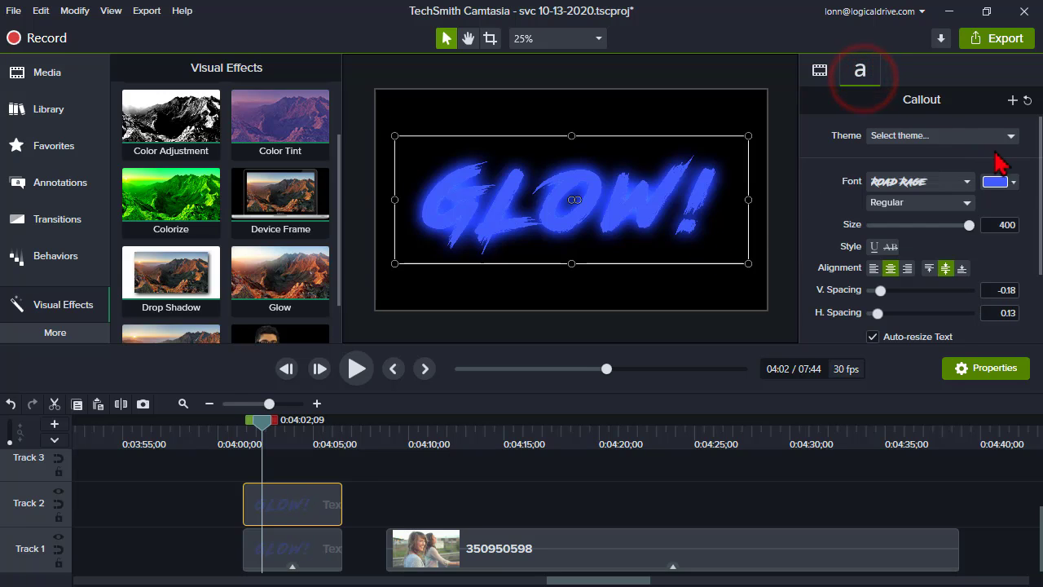
left_click(1014, 182)
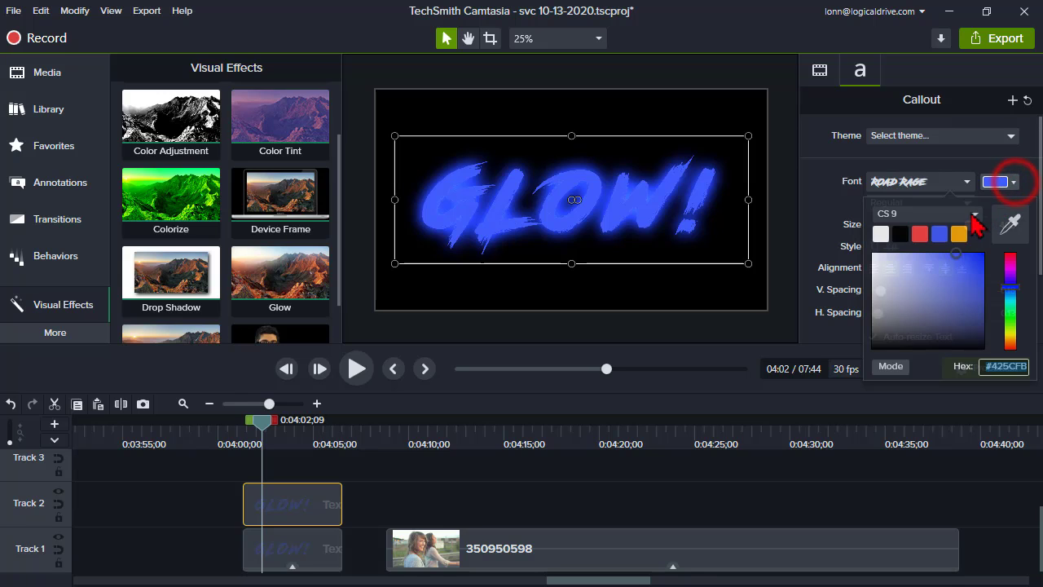
left_click(881, 235)
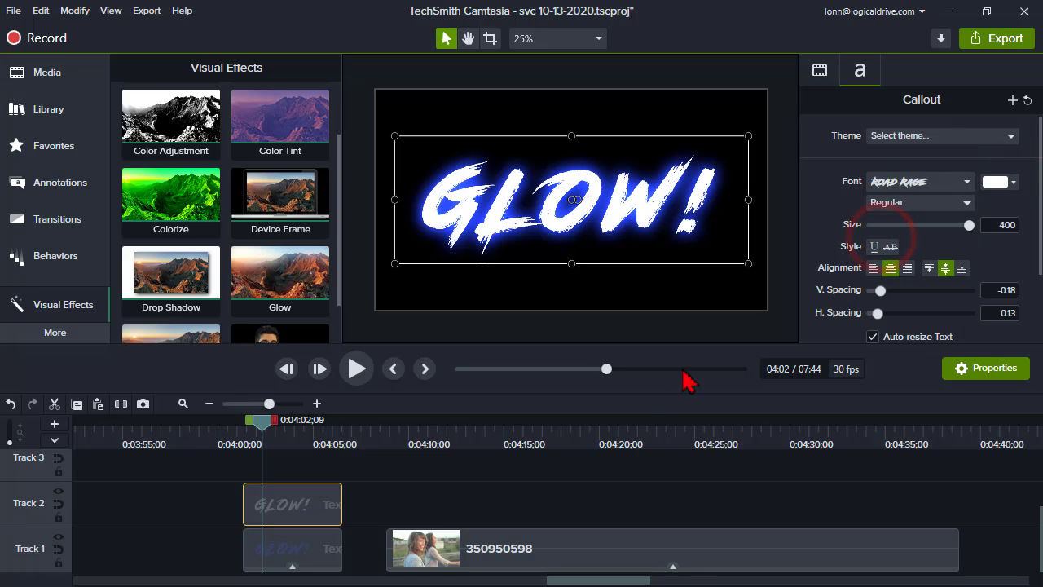
left_click(378, 489)
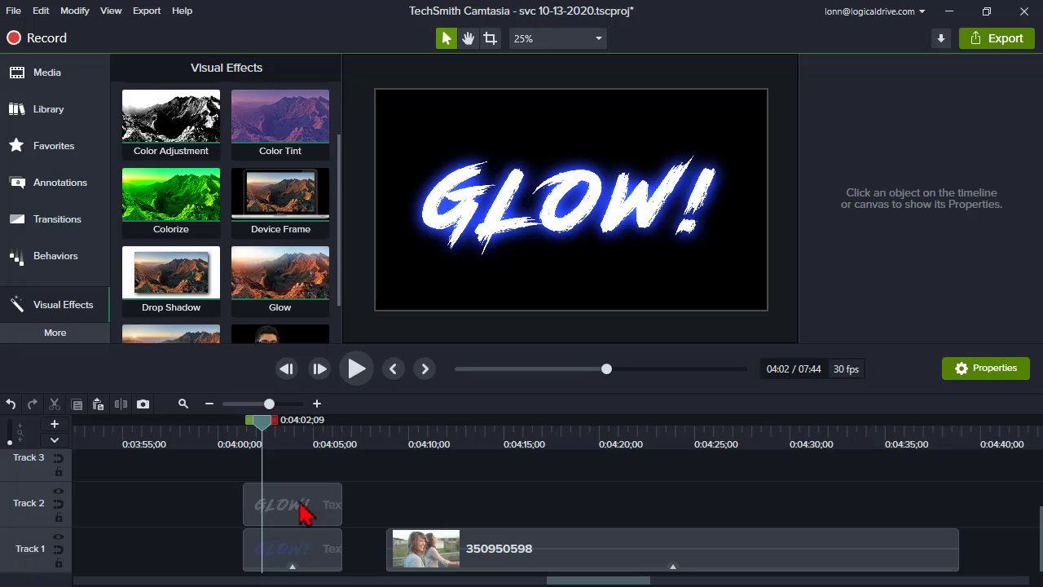
- Add both stacked text copies together to the TEST library as "Glow 1", using the canvas size
left_click_drag(220, 494, 306, 568)
right_click(305, 566)
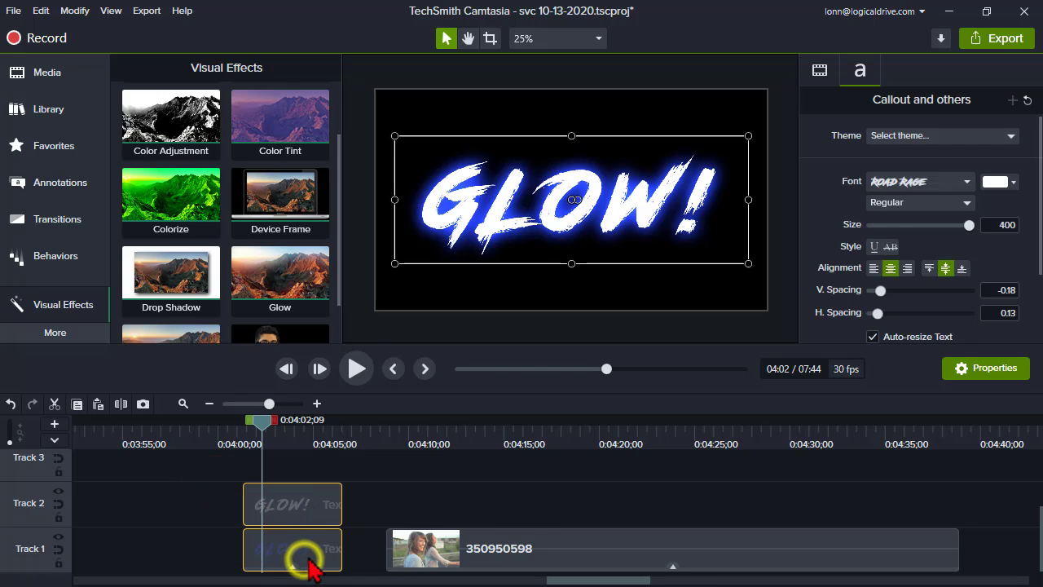
left_click(334, 534)
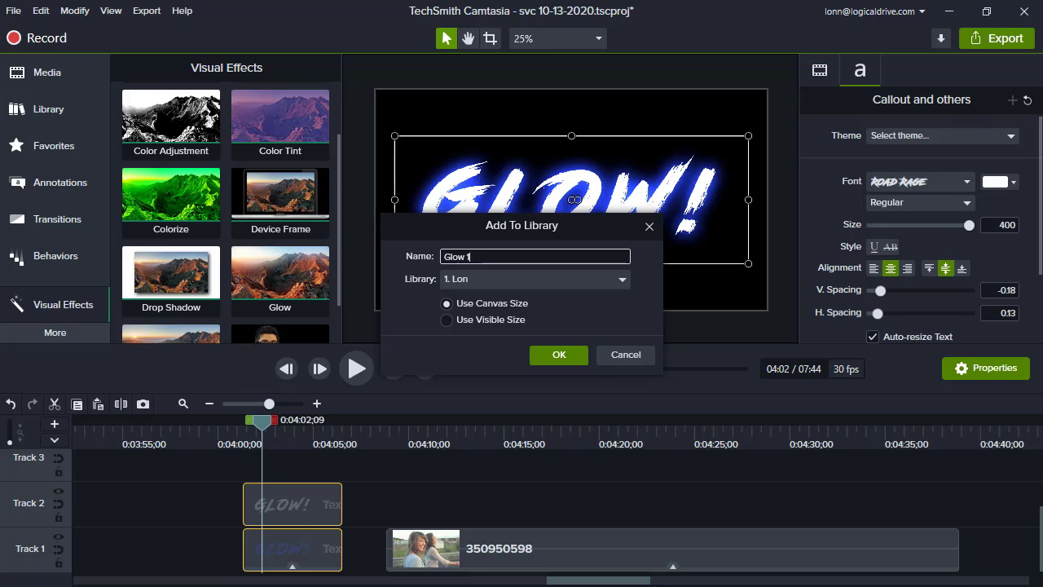
left_click(624, 280)
scroll(521, 426, "down", 1)
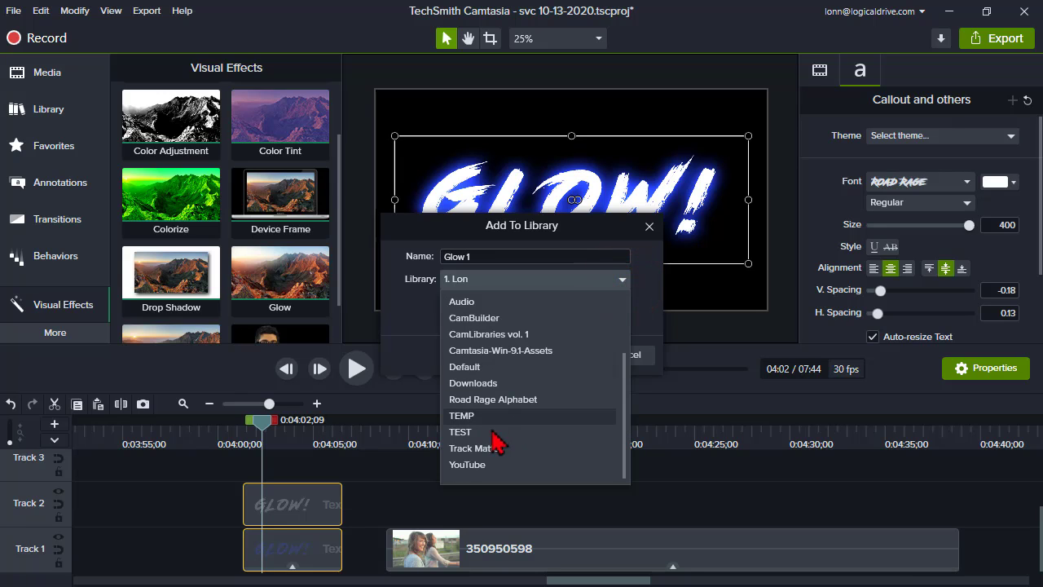
left_click(484, 432)
left_click(564, 356)
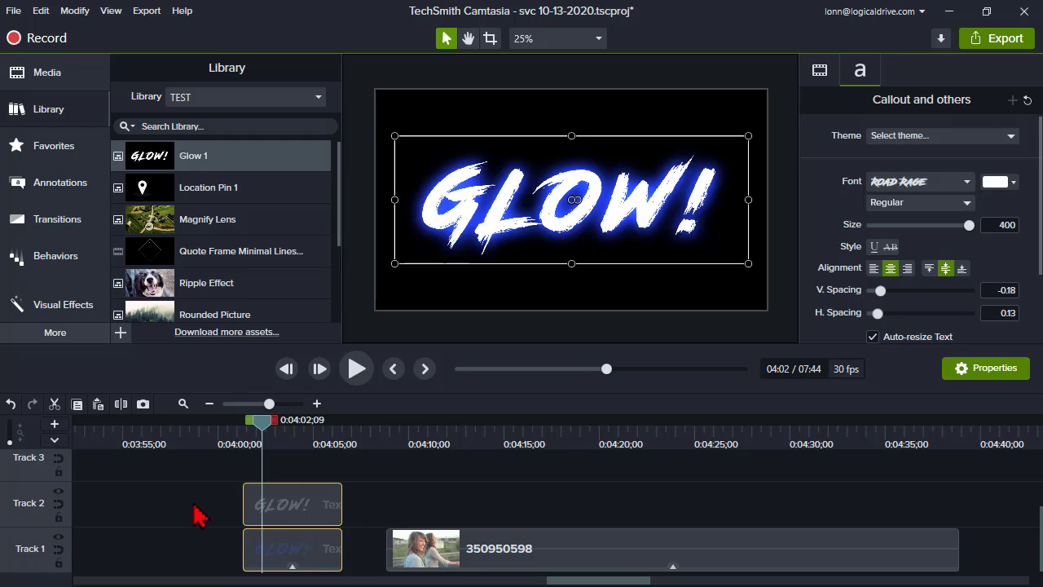
left_click(231, 457)
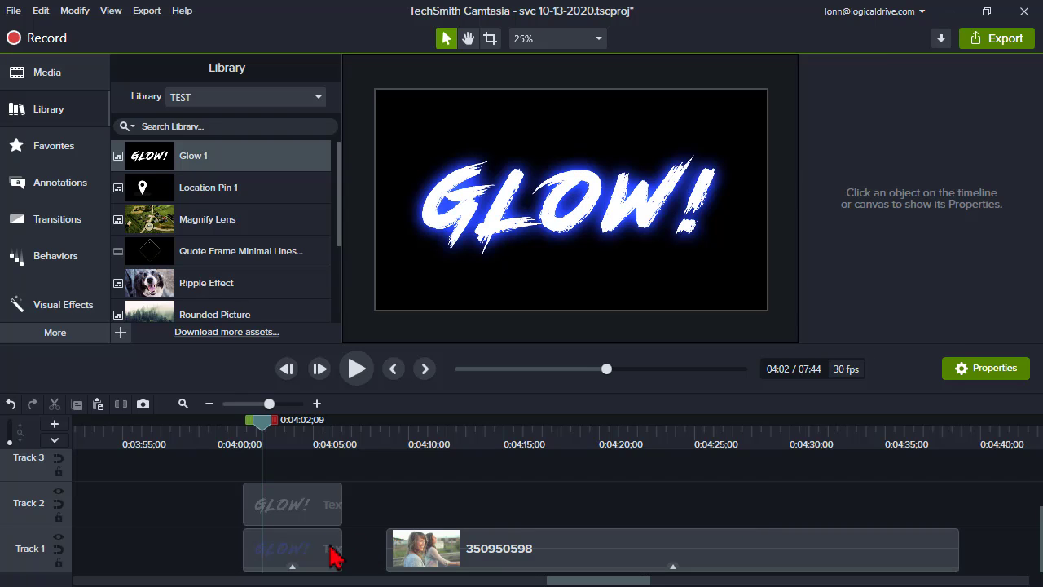
- Add a custom animation to the Track 1 text copy ending at 0:04:03;08, with its glow properties shown
left_click(278, 426)
left_click(296, 561)
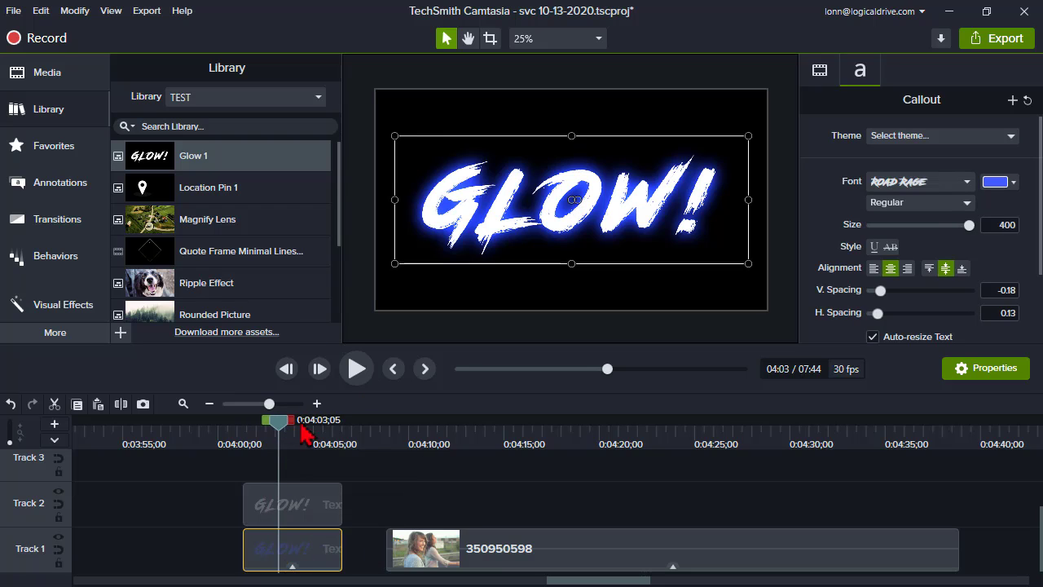
left_click(293, 566)
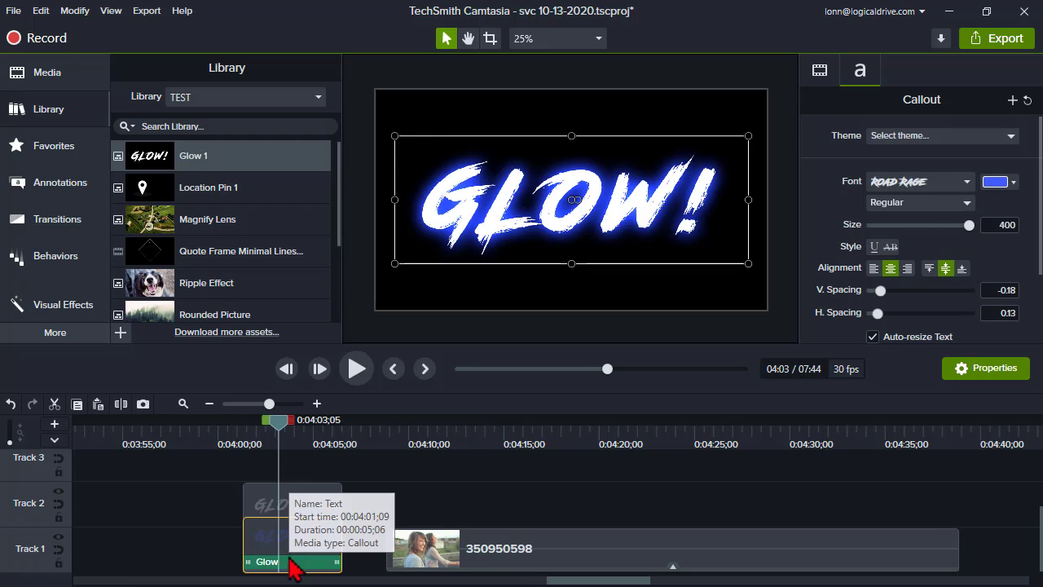
left_click(293, 566)
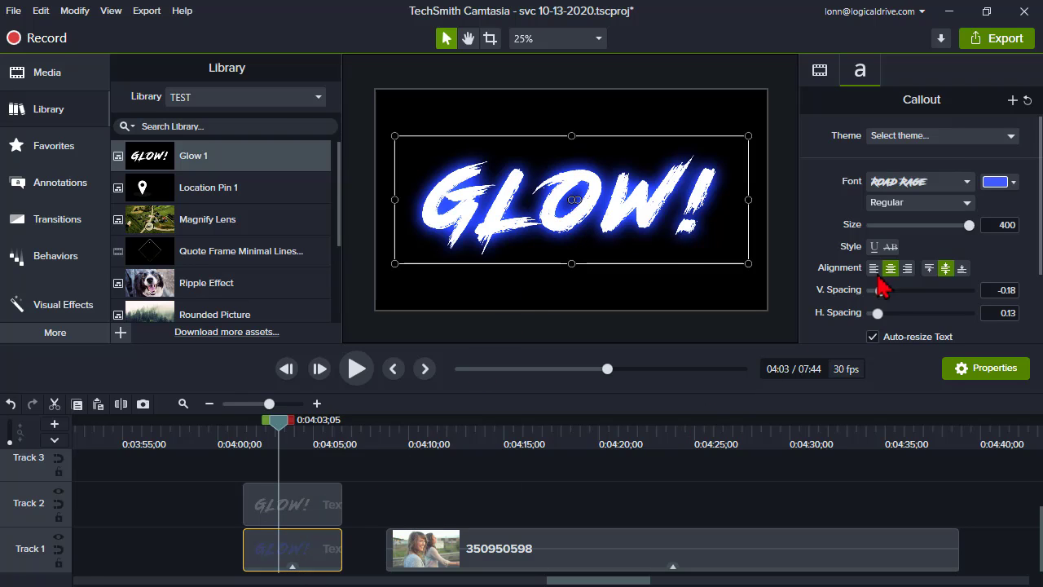
left_click(821, 76)
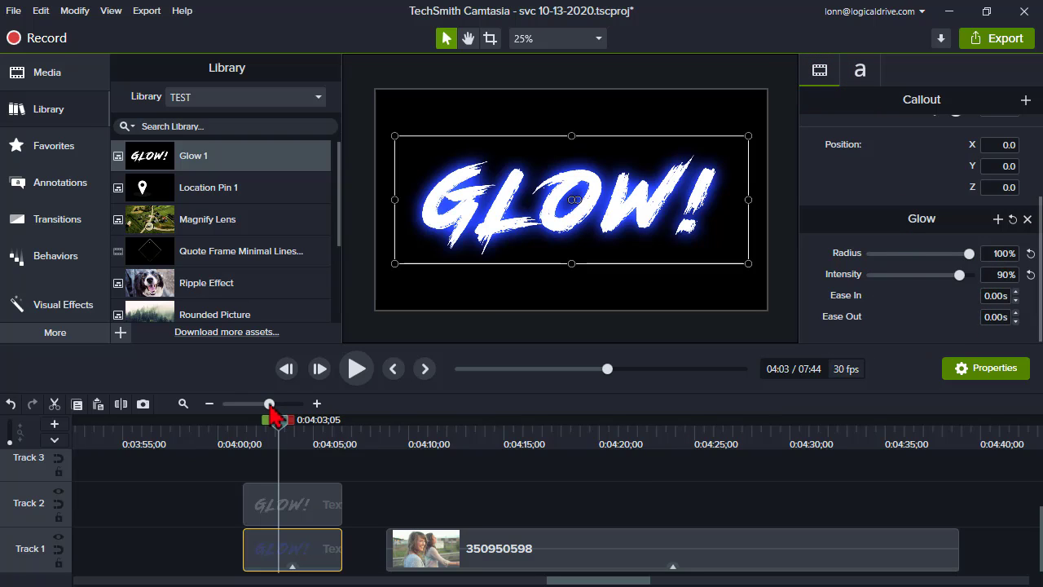
left_click_drag(280, 425, 282, 426)
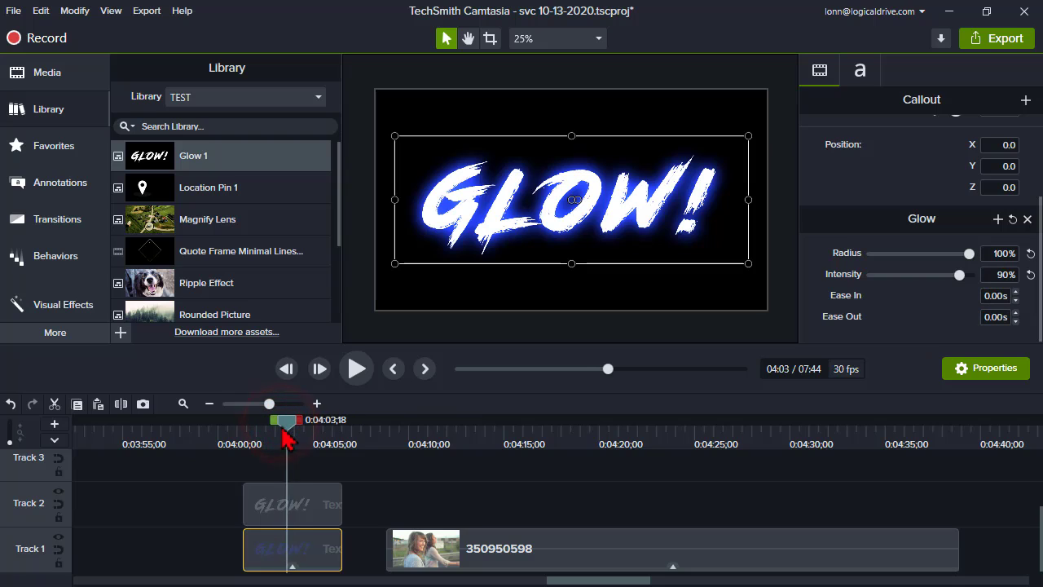
left_click(281, 554)
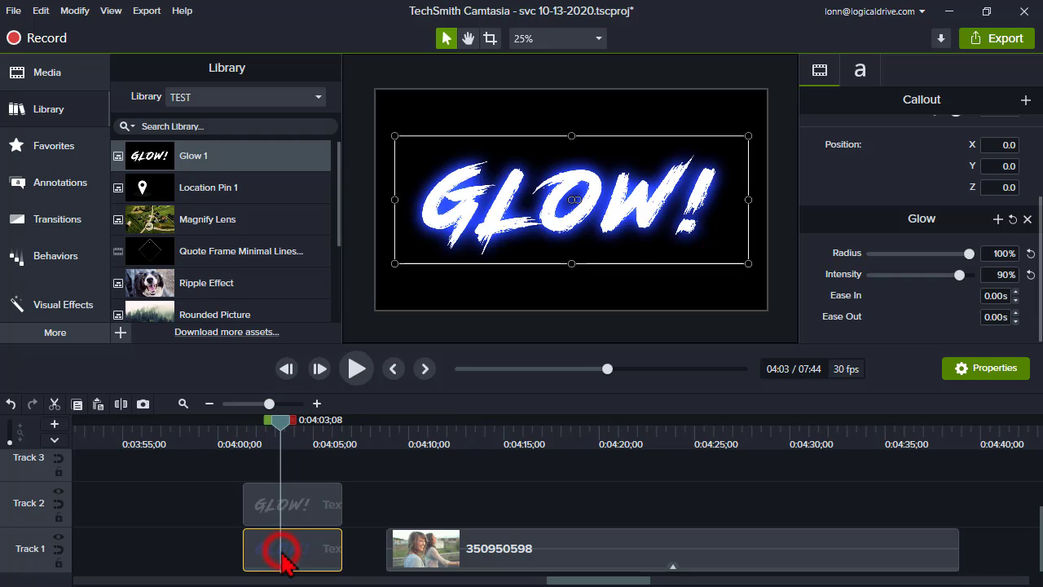
key("shift+a")
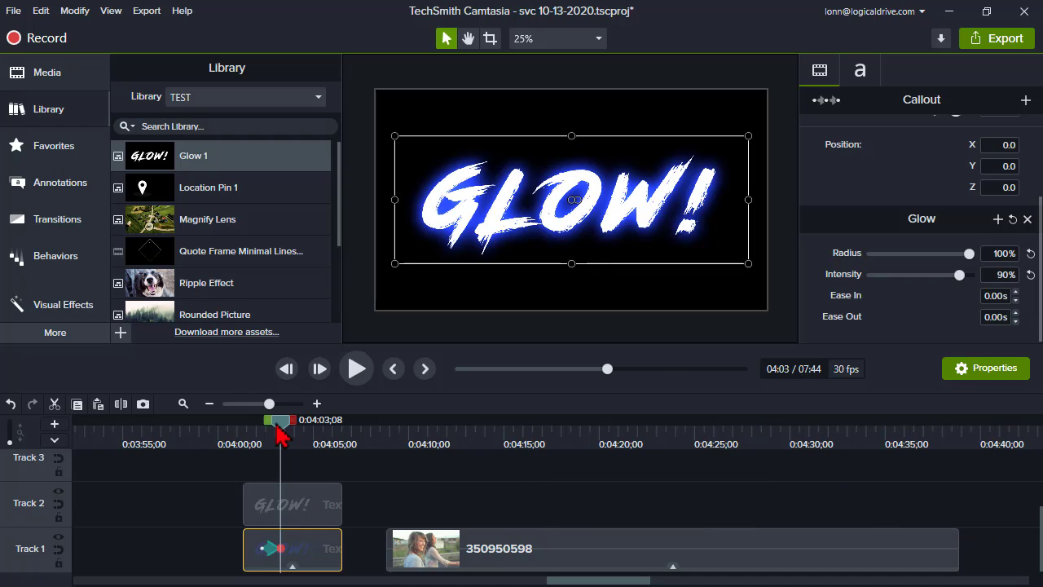
- Set the Track 1 glow's radius and intensity to 0% at the animation's start, 0:04:02;08, and play back the result
left_click_drag(279, 438, 255, 444)
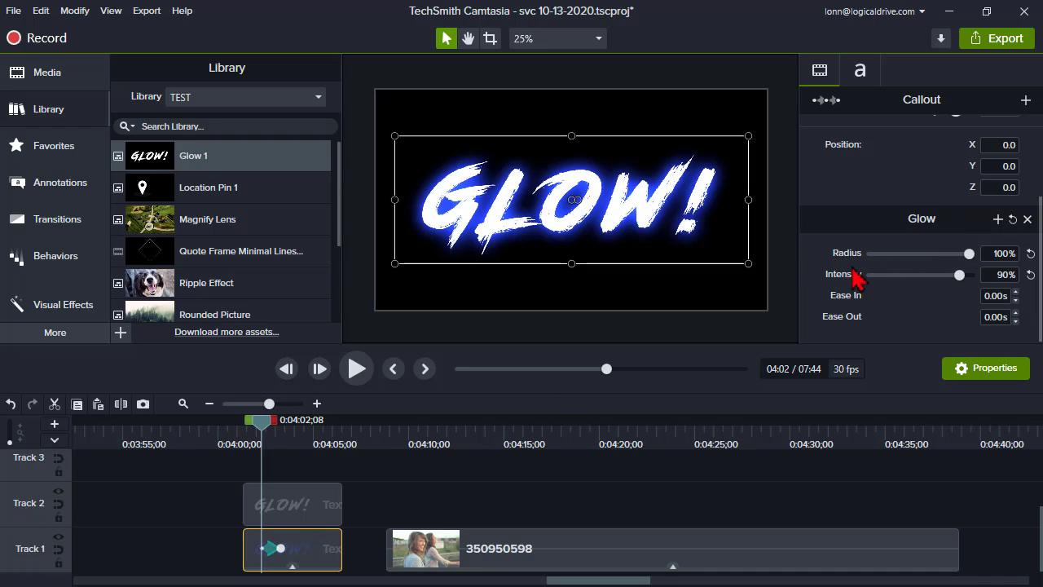
left_click_drag(969, 254, 870, 256)
left_click(959, 275)
left_click_drag(947, 275, 856, 291)
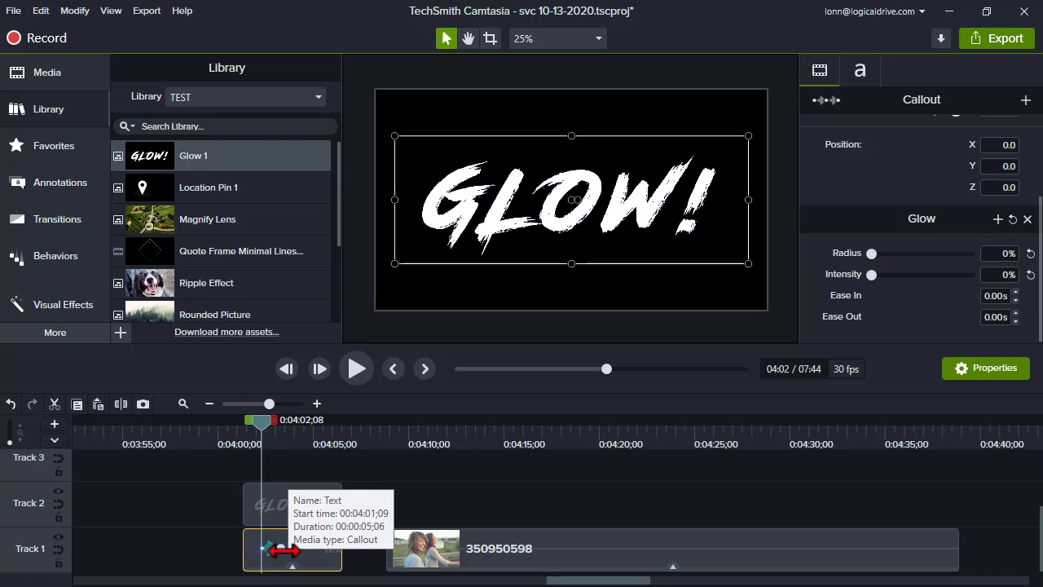
left_click(357, 371)
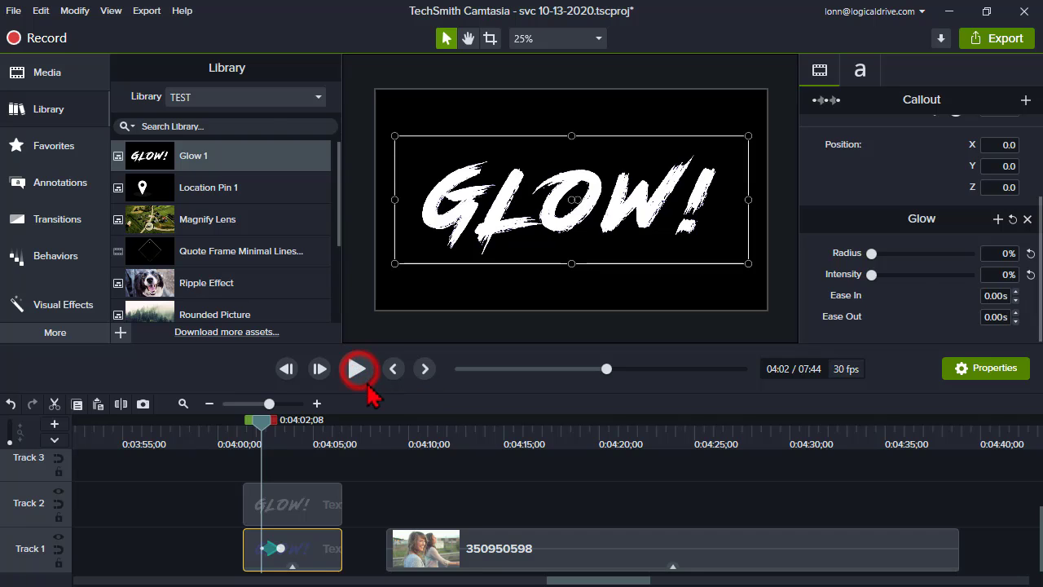
left_click(356, 368)
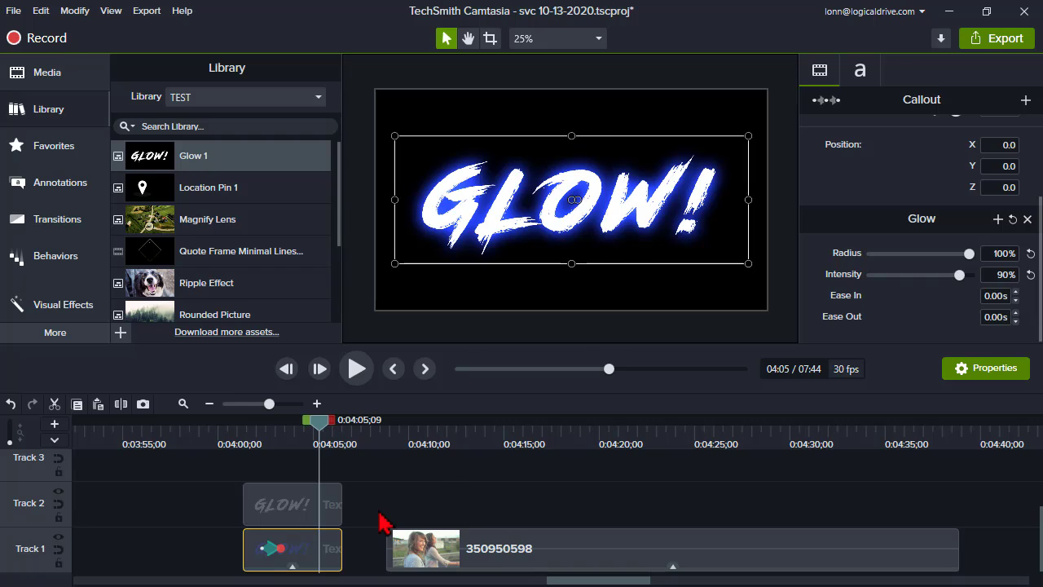